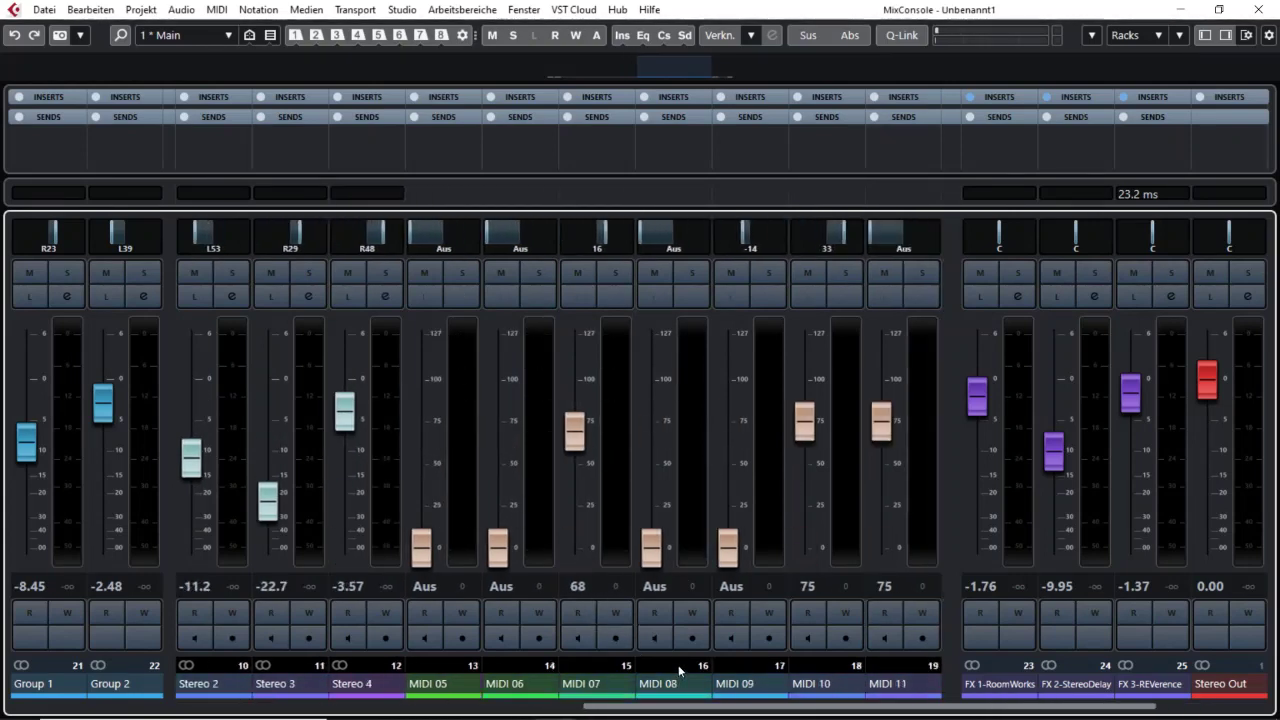
Step: Lower the Mono 15 fader to -0.20 dB and Stereo 2 to -11.6 dB with the mouse wheel
scroll(678, 668, left, 5)
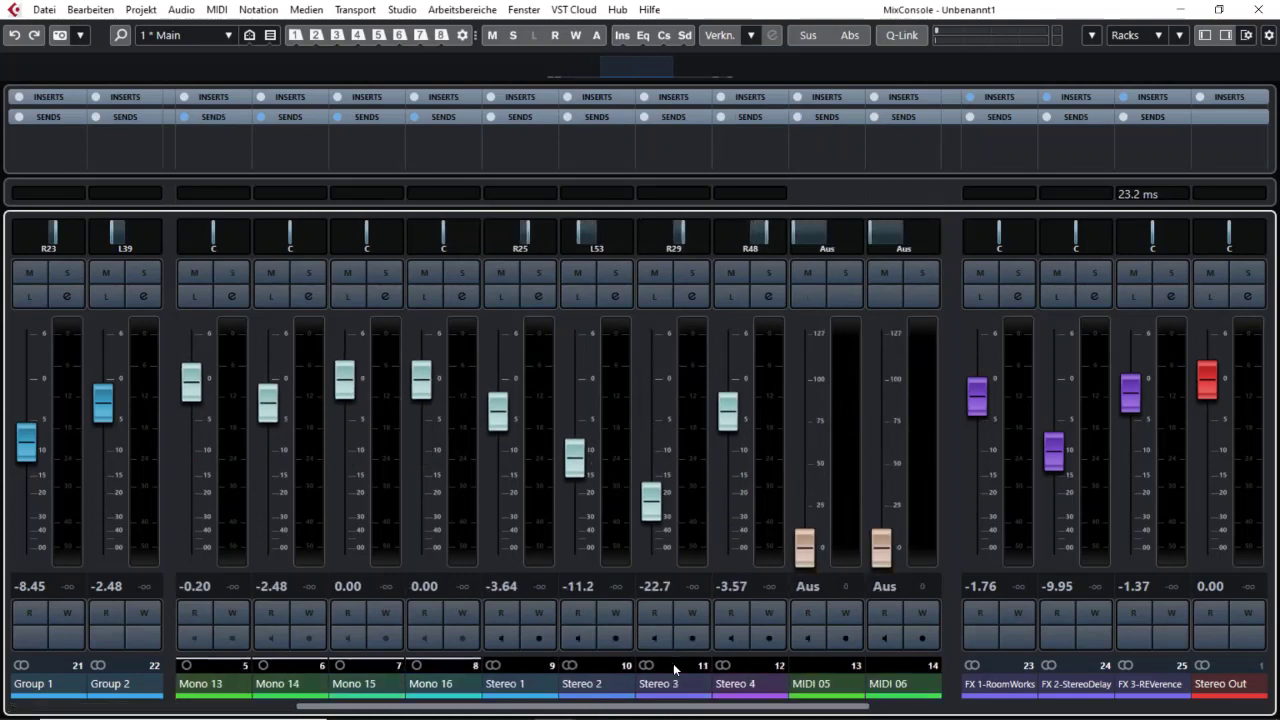
scroll(675, 668, left, 4)
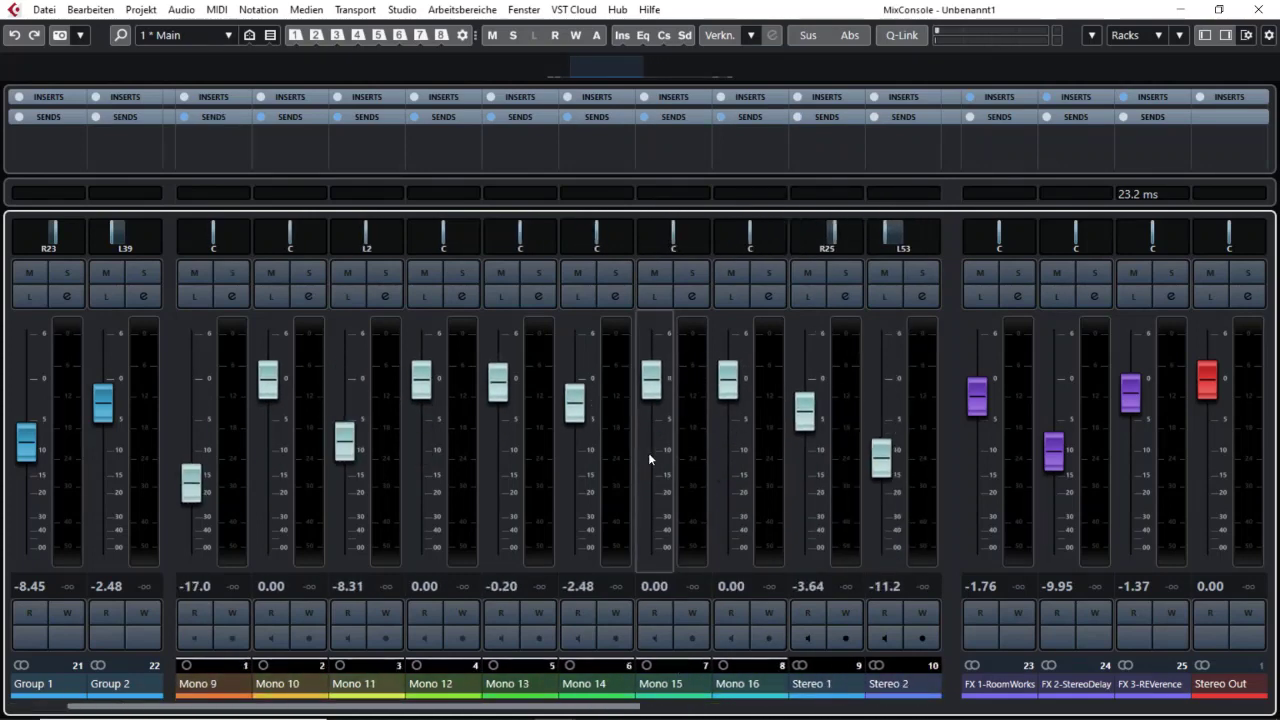
scroll(656, 456, down, 2)
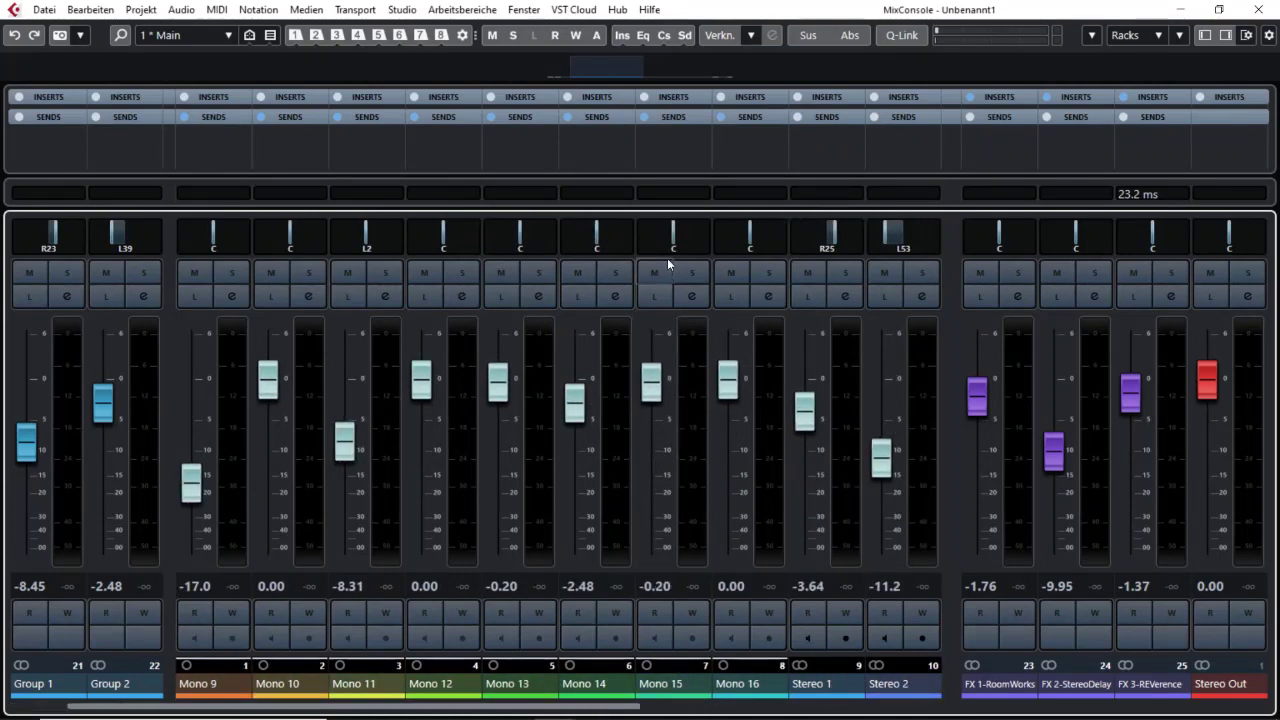
mouse_move(673, 249)
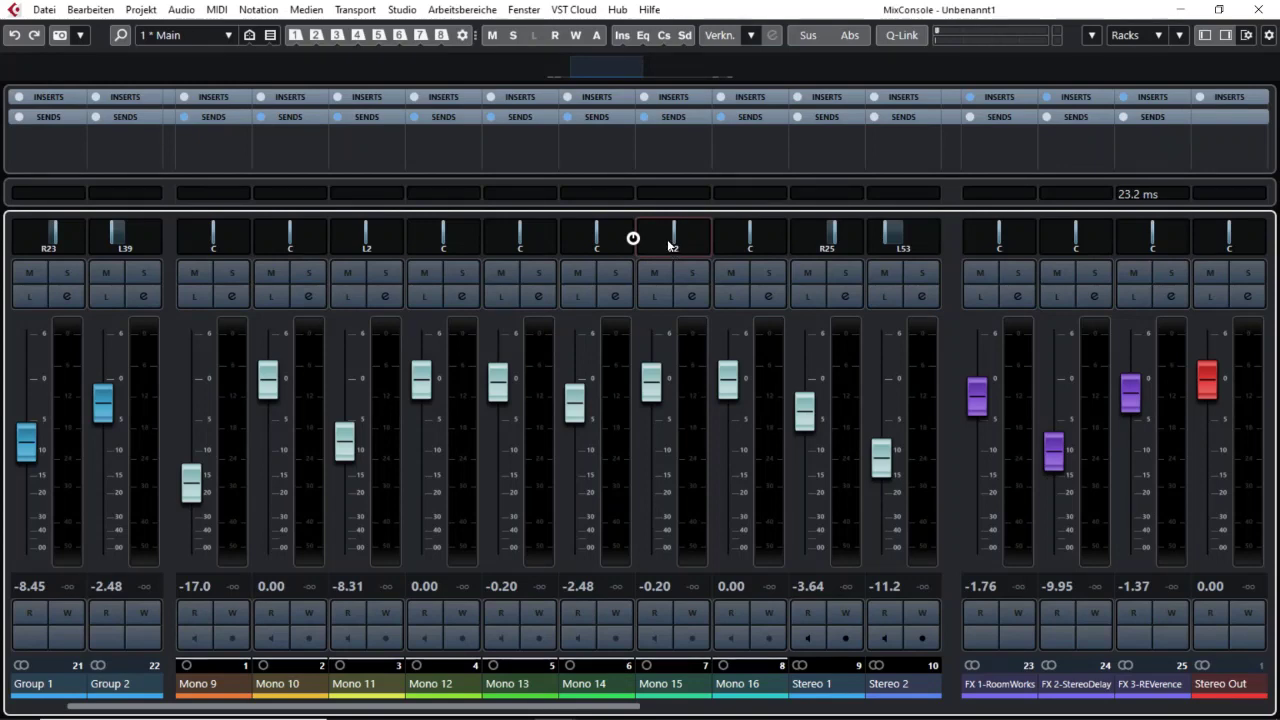
scroll(868, 420, down, 5)
scroll(868, 418, up, 4)
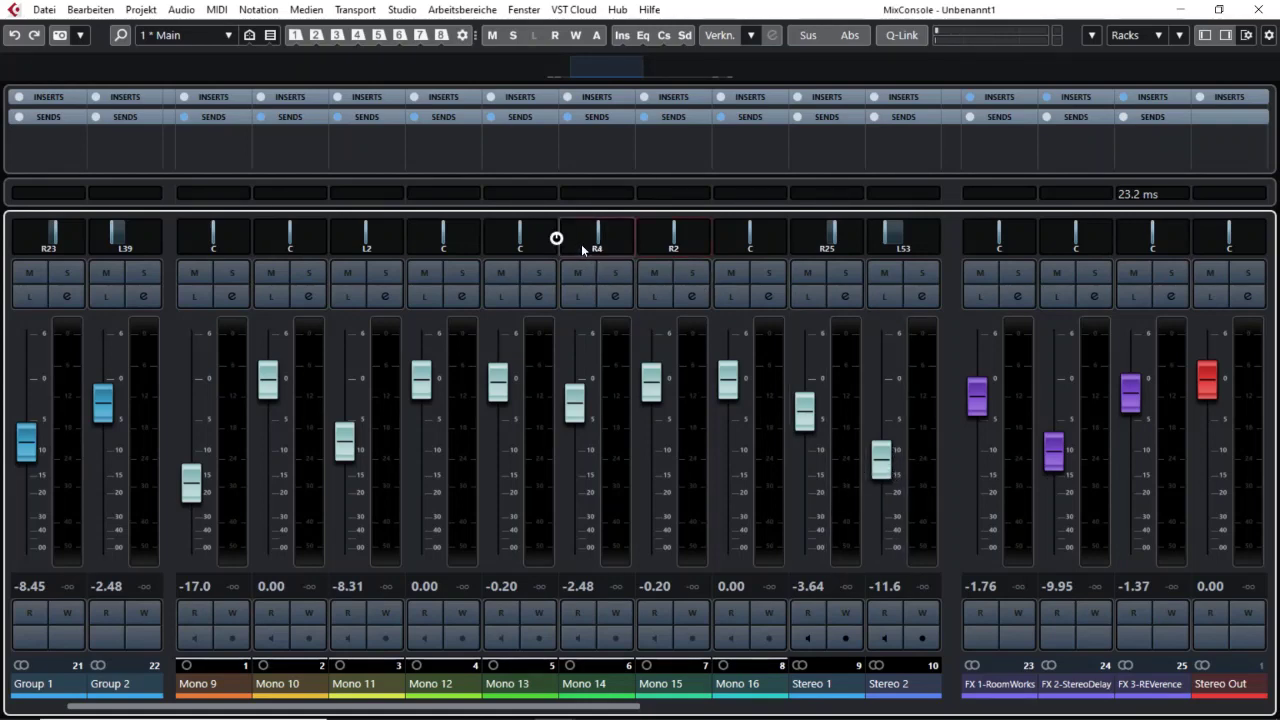
Step: Pan Mono 14 right to R34
drag(583, 251, 593, 249)
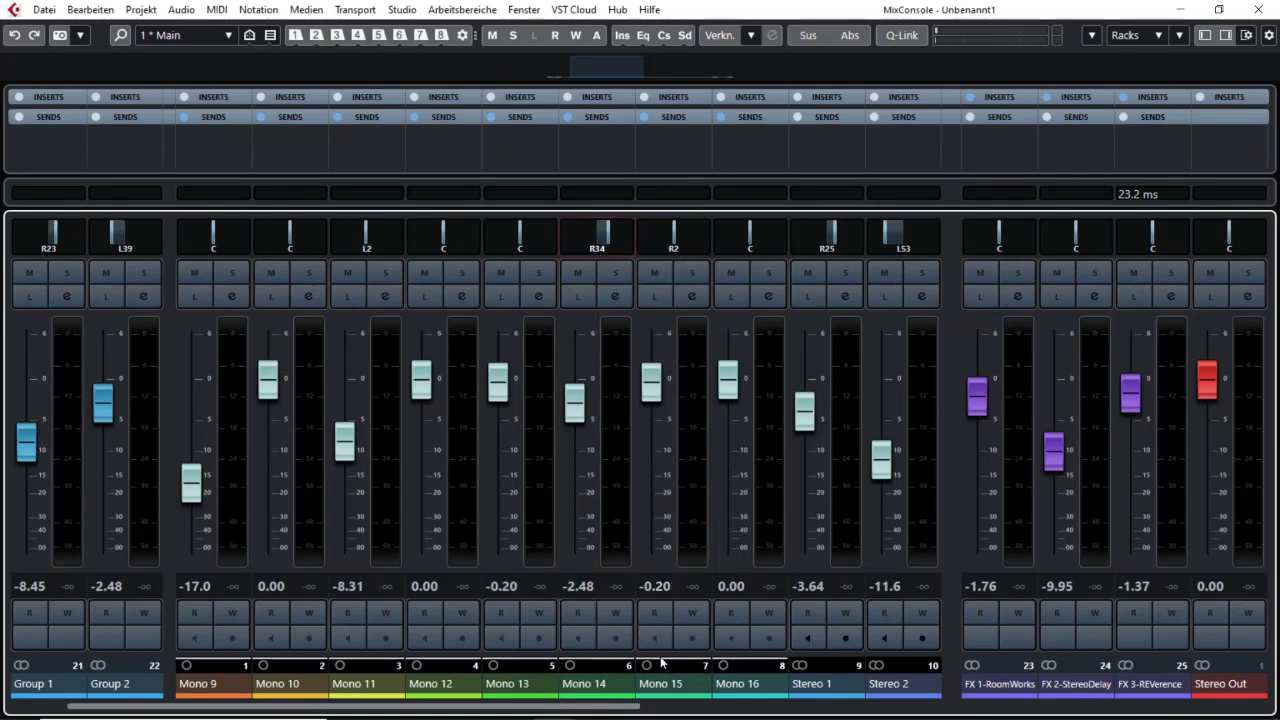
scroll(655, 665, left, 1)
scroll(652, 666, right, 6)
scroll(648, 666, left, 6)
scroll(648, 666, right, 6)
scroll(648, 666, right, 3)
scroll(648, 666, left, 6)
scroll(646, 663, left, 2)
scroll(646, 663, right, 2)
scroll(646, 663, right, 2)
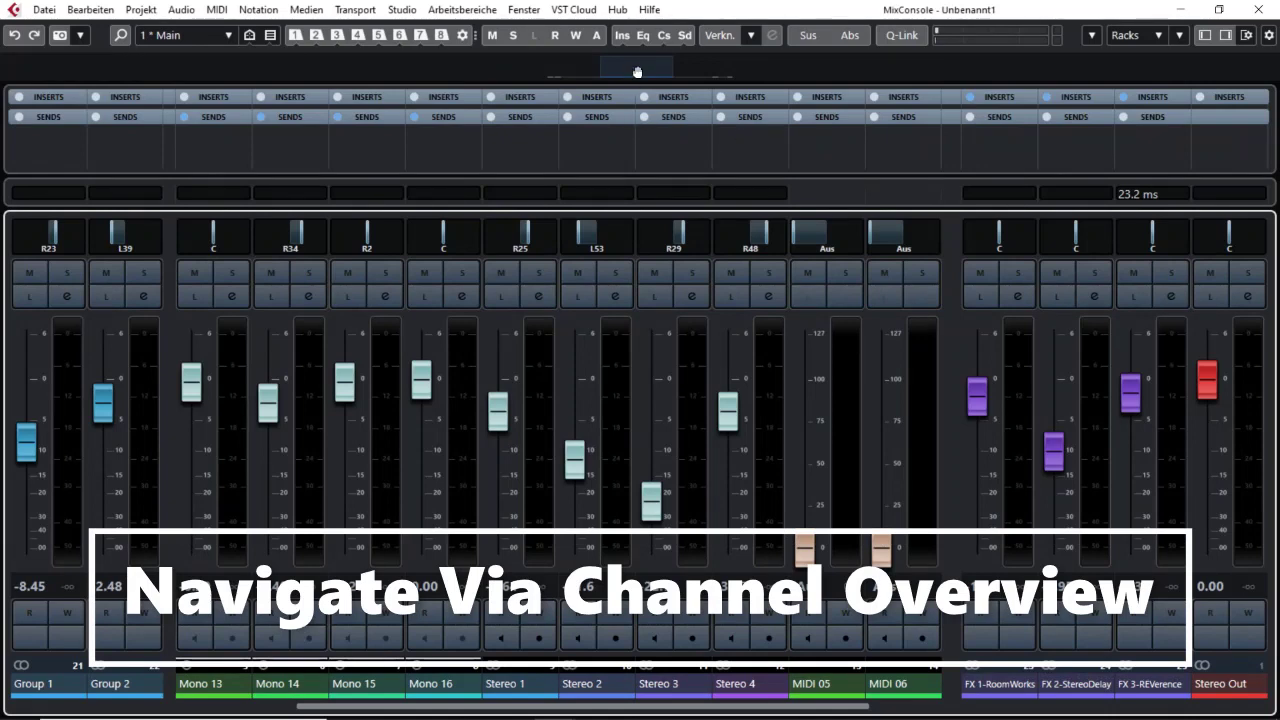
mouse_move(638, 72)
mouse_down()
mouse_move(622, 72)
mouse_move(694, 70)
mouse_move(600, 73)
mouse_move(653, 72)
mouse_move(638, 72)
mouse_up()
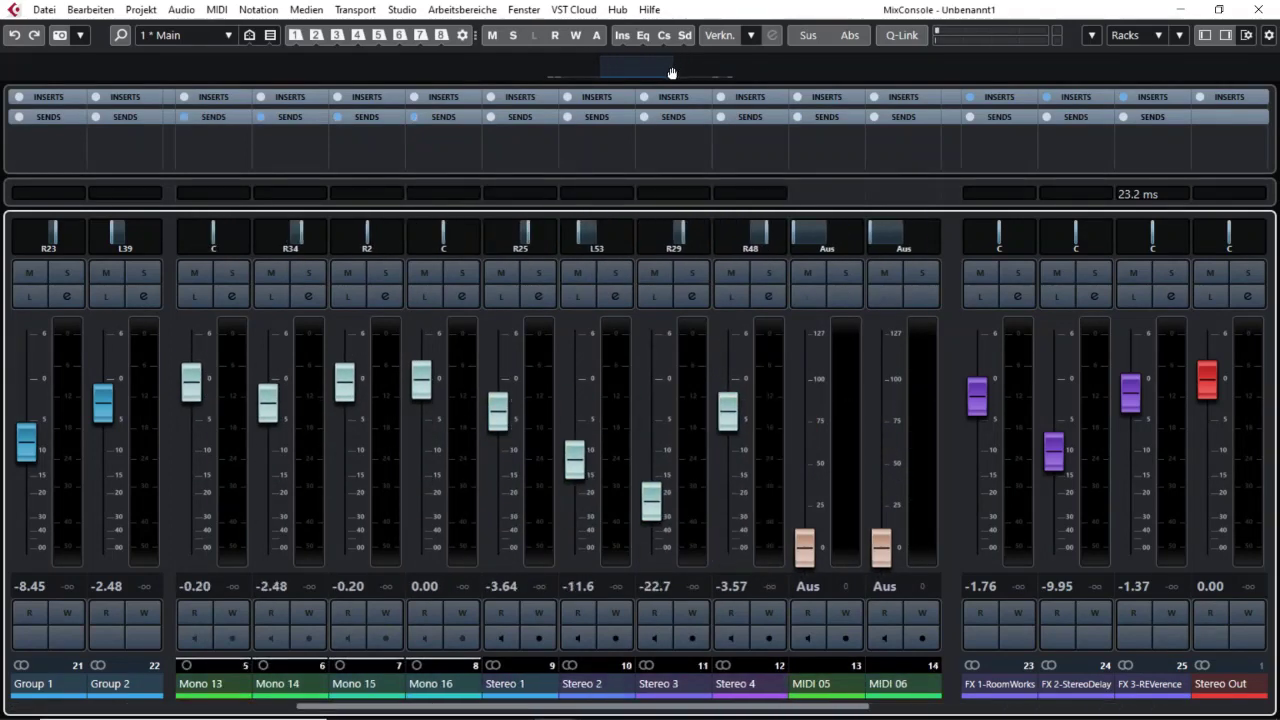
click(1246, 38)
click(575, 76)
click(660, 74)
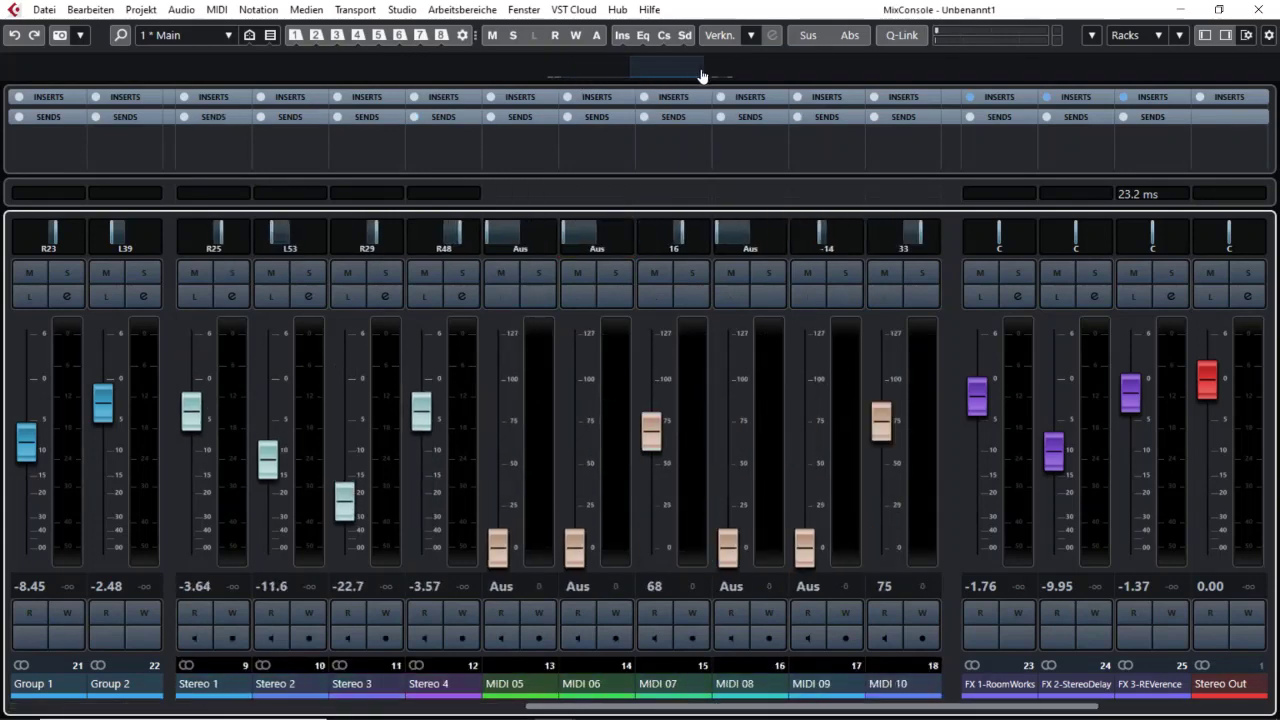
click(600, 68)
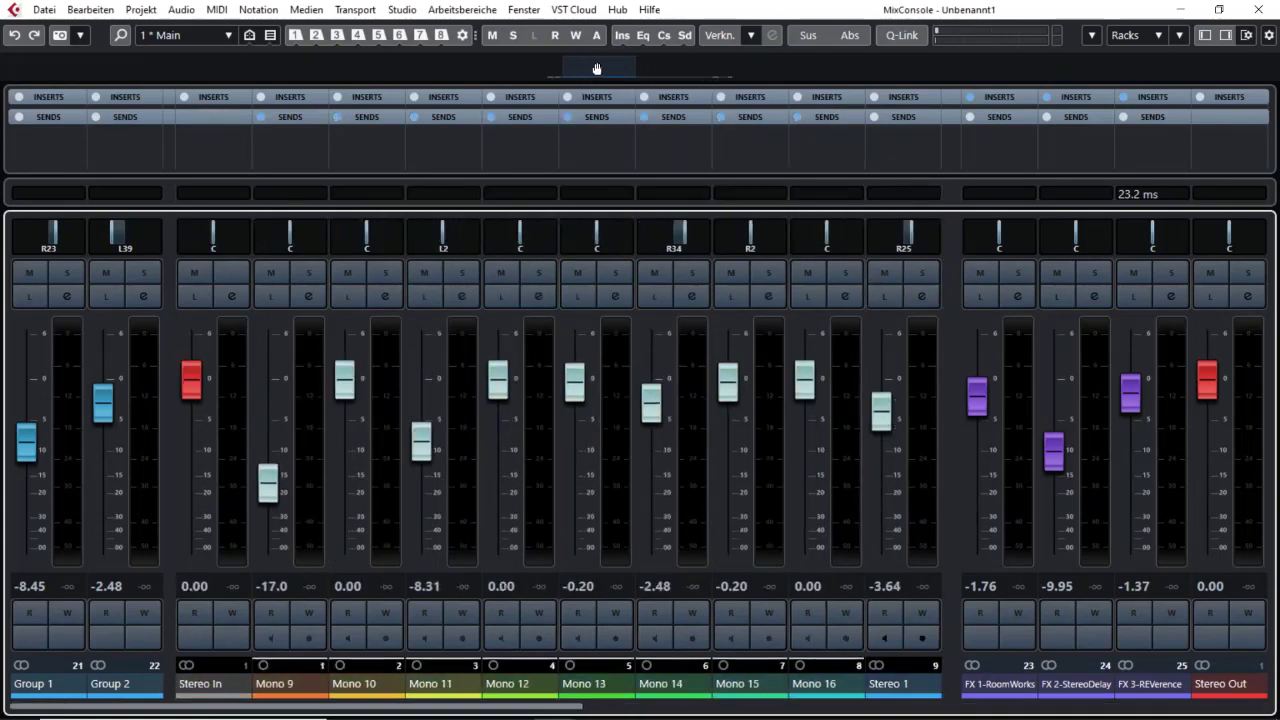
click(674, 68)
drag(674, 68, 704, 68)
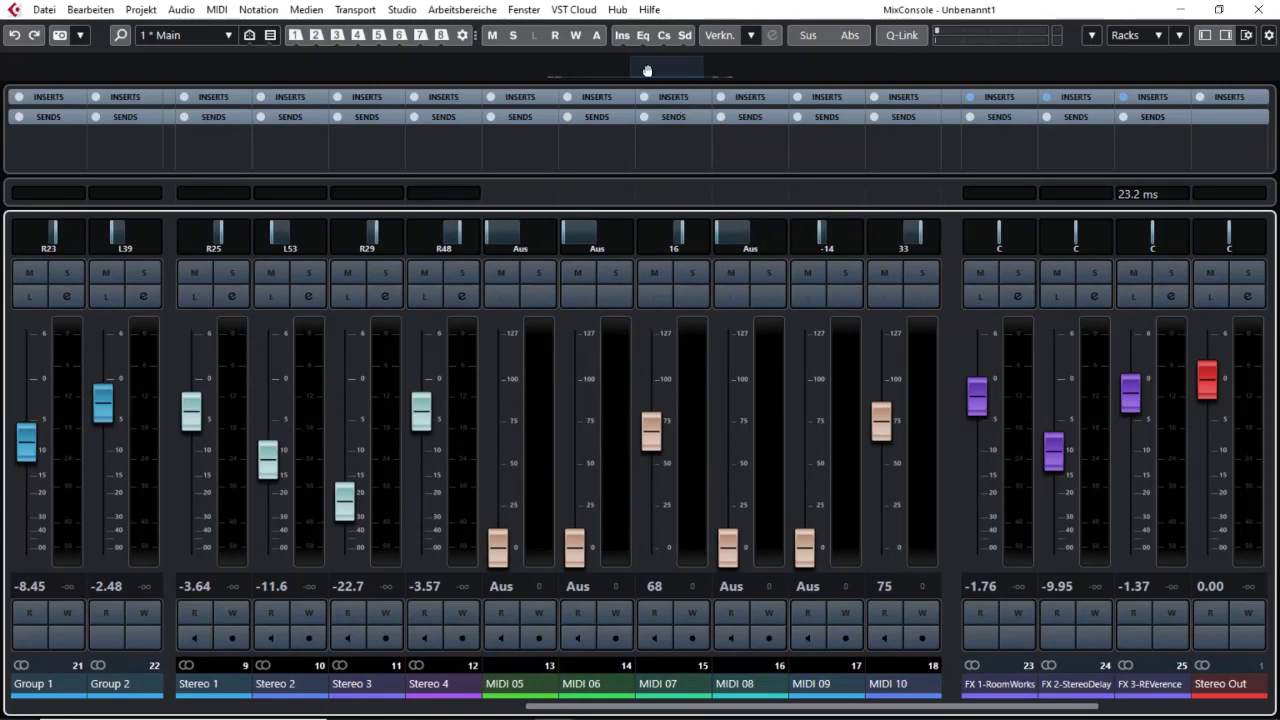
mouse_move(660, 72)
mouse_down()
mouse_move(630, 68)
mouse_move(689, 66)
mouse_move(609, 68)
mouse_move(701, 75)
mouse_move(615, 70)
mouse_move(637, 70)
mouse_up()
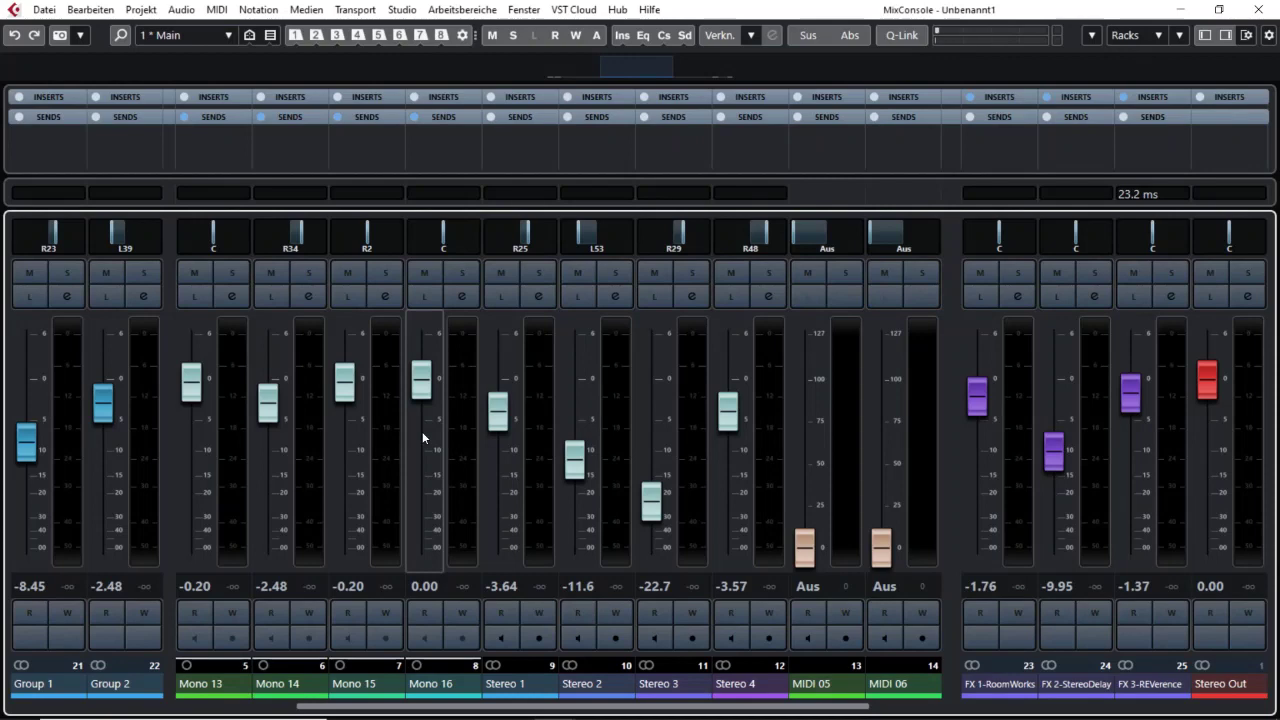
click(728, 297)
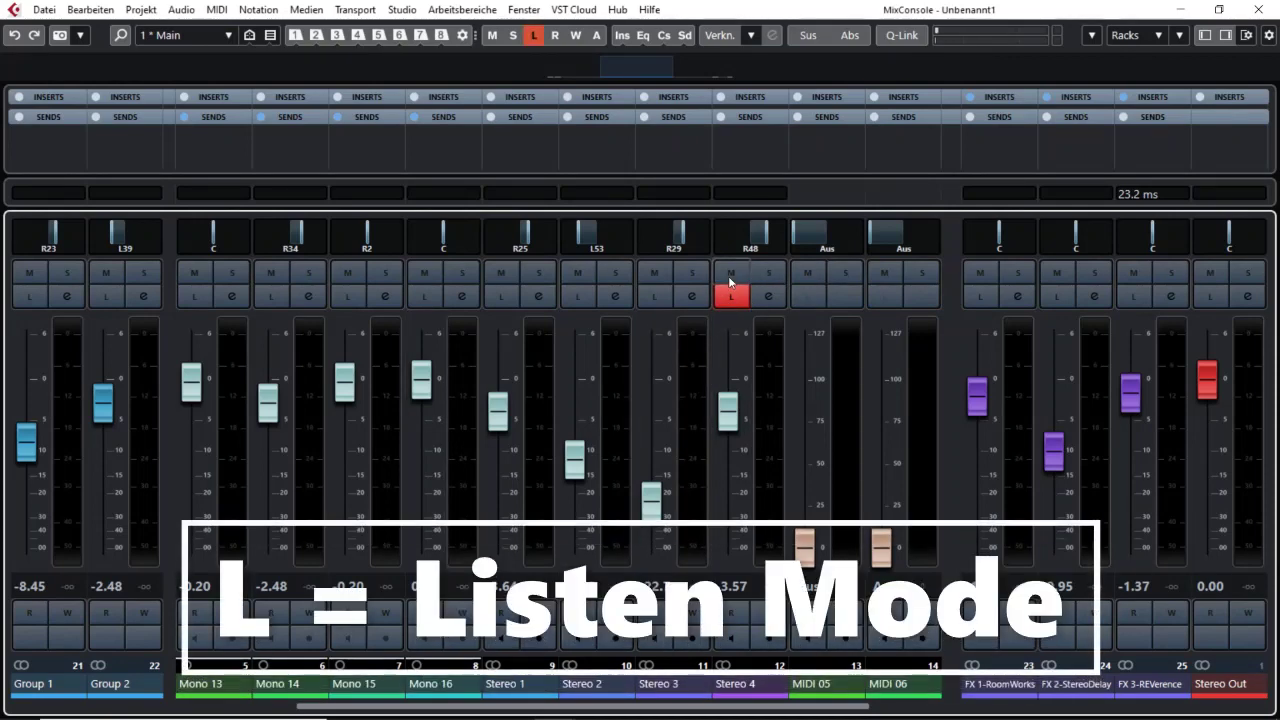
click(583, 298)
click(424, 296)
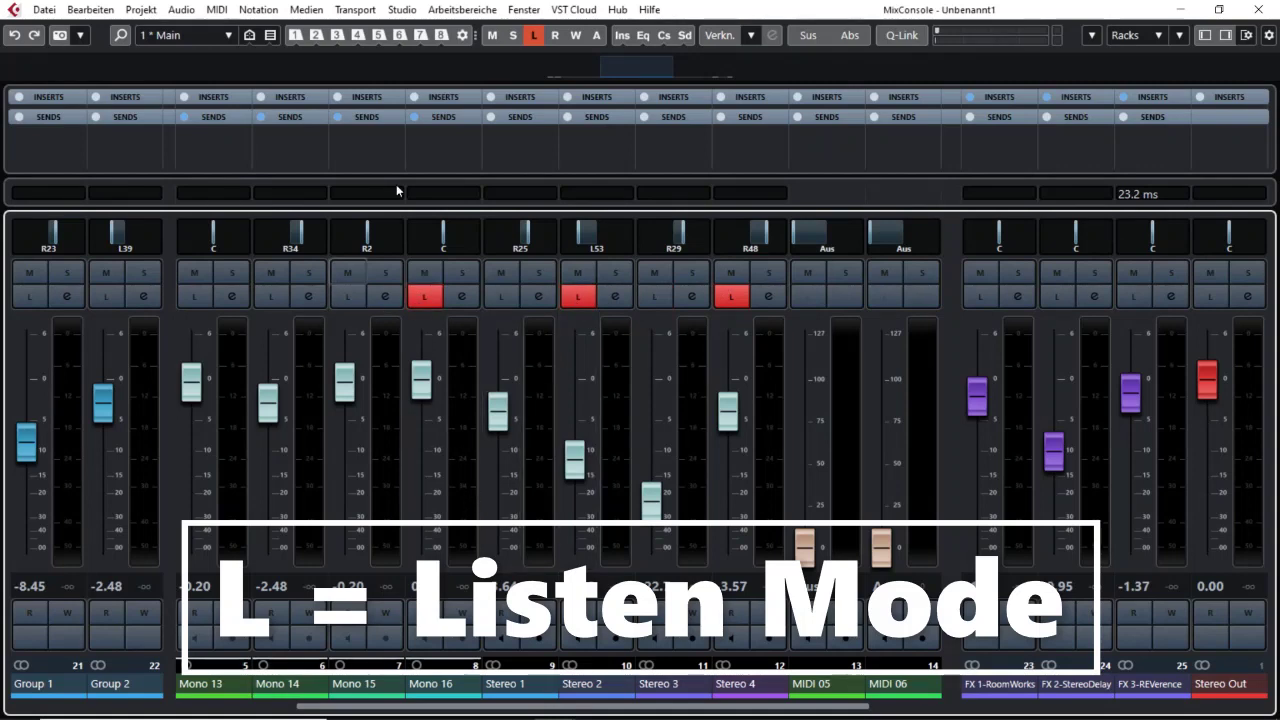
click(535, 40)
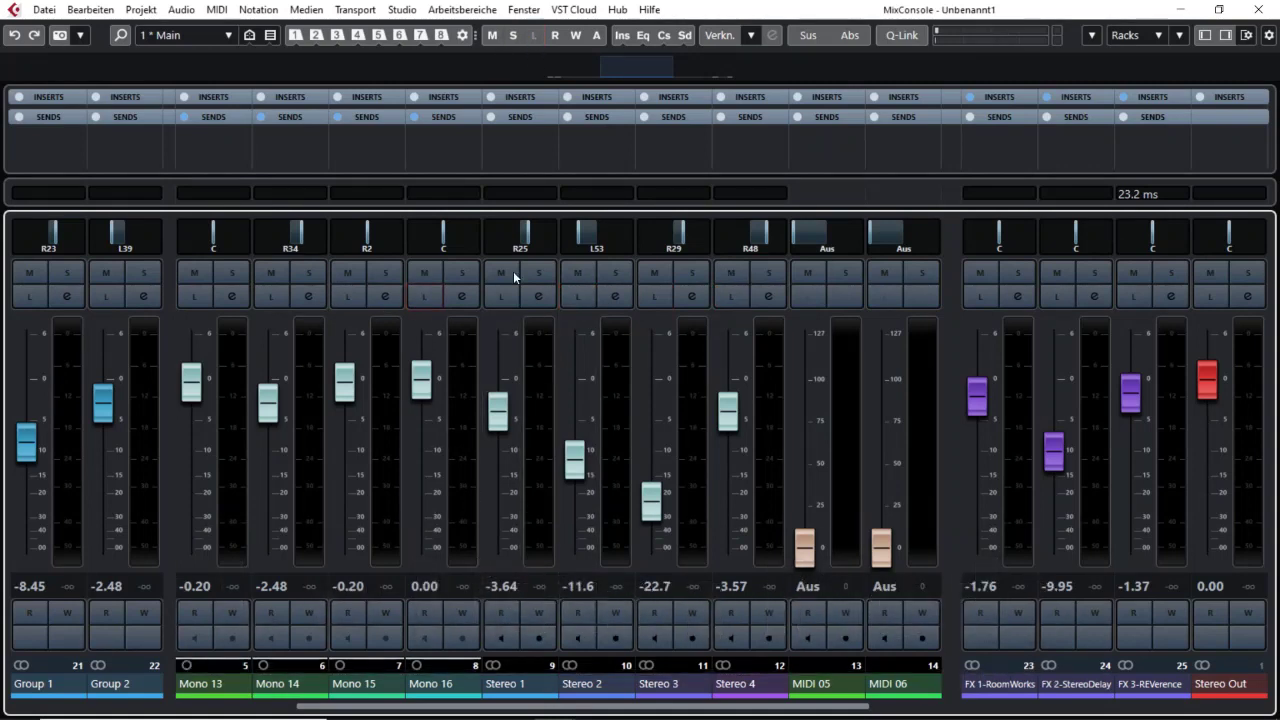
click(424, 296)
click(510, 297)
click(580, 297)
click(731, 297)
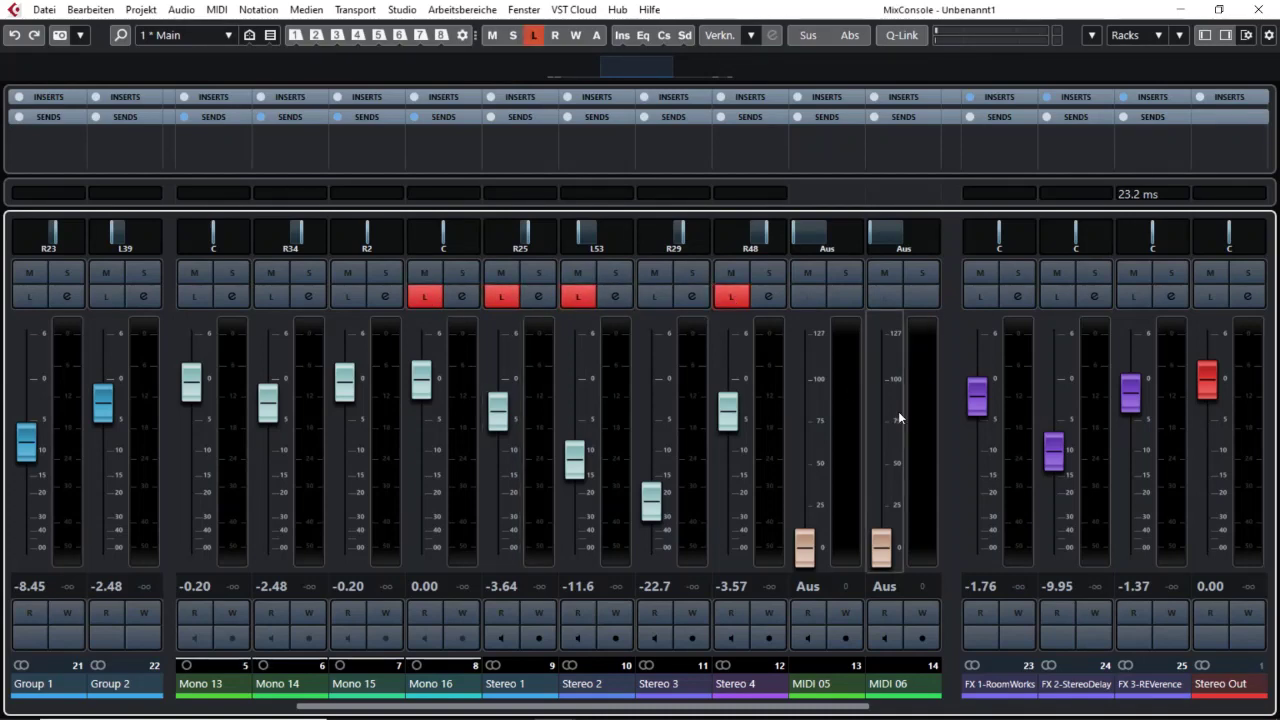
click(535, 40)
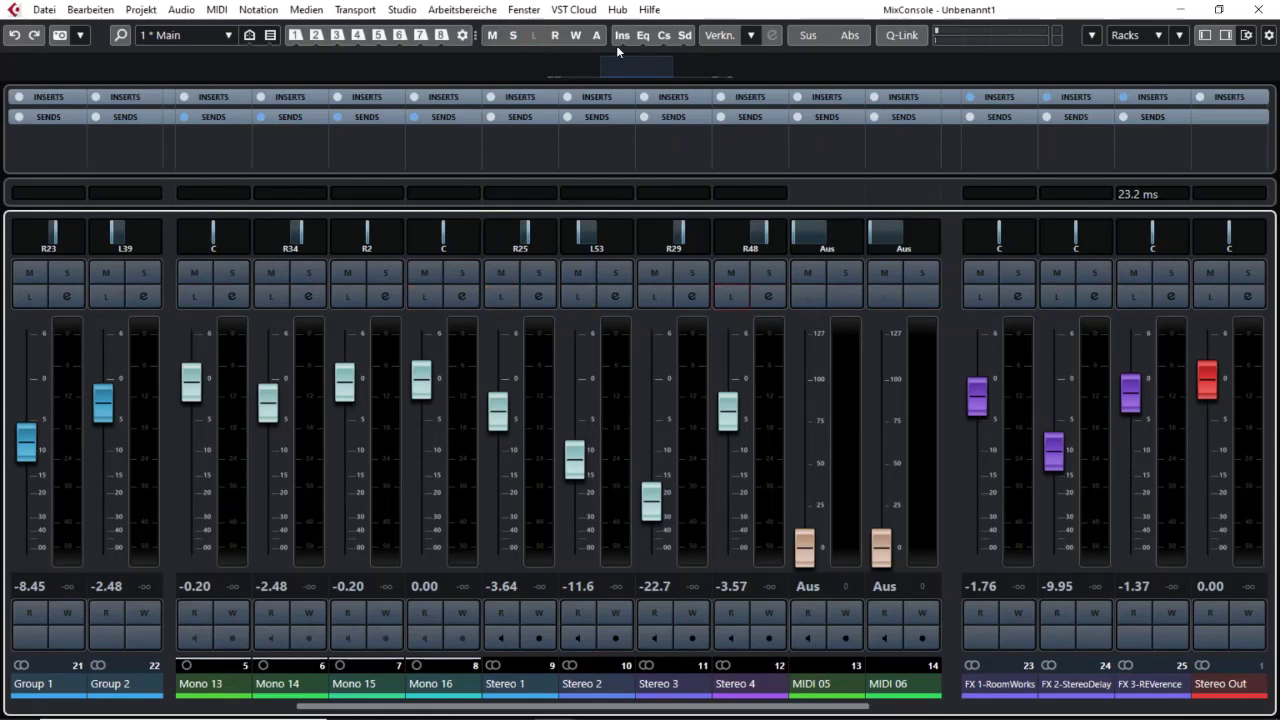
click(423, 298)
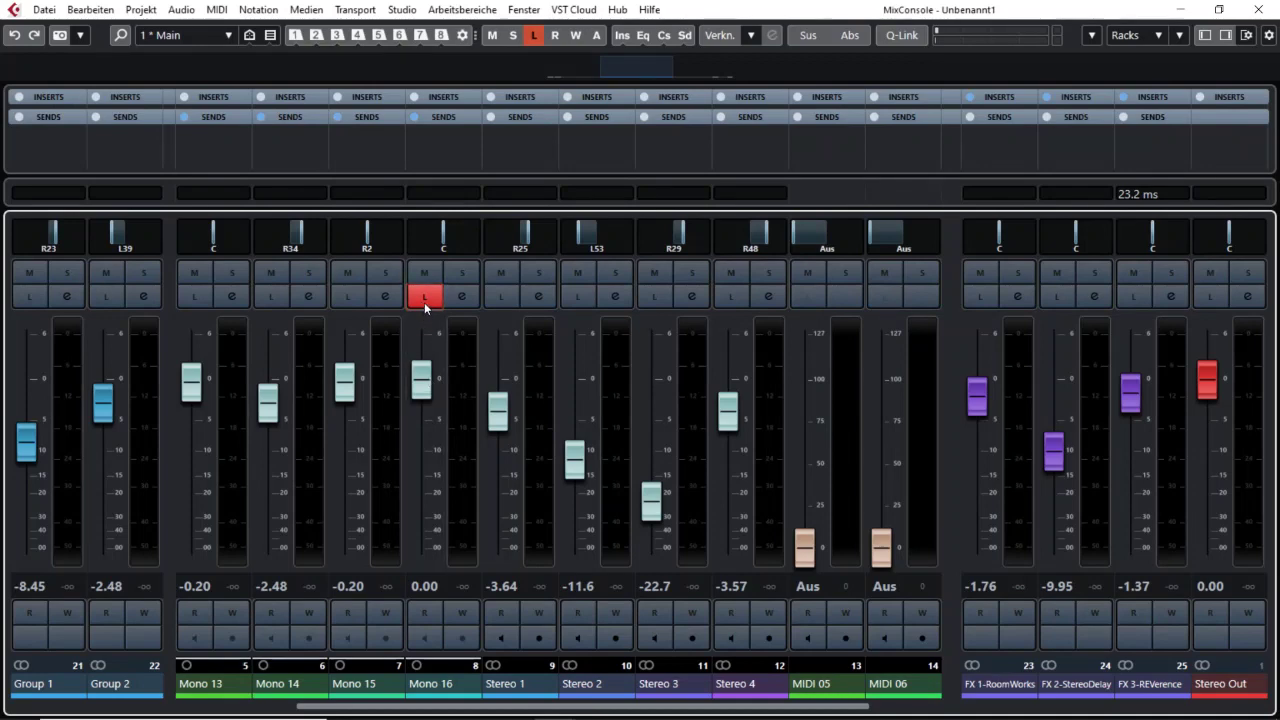
click(501, 297)
click(424, 296)
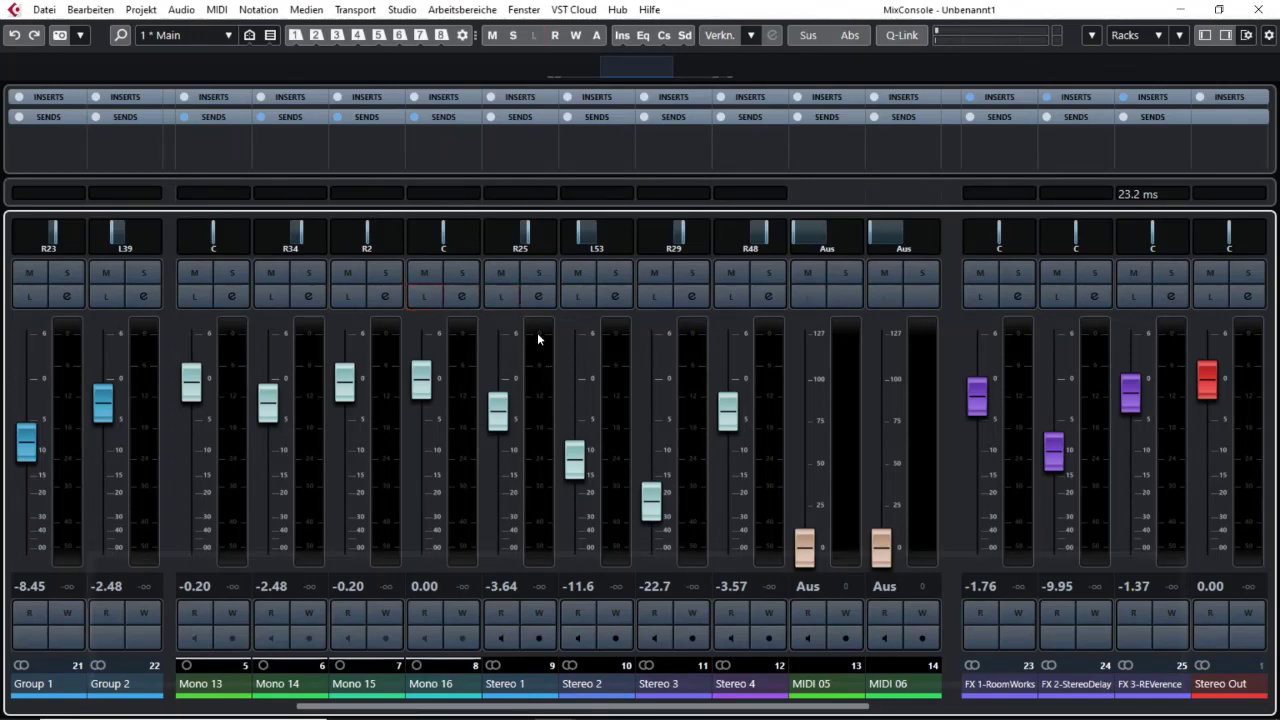
click(501, 296)
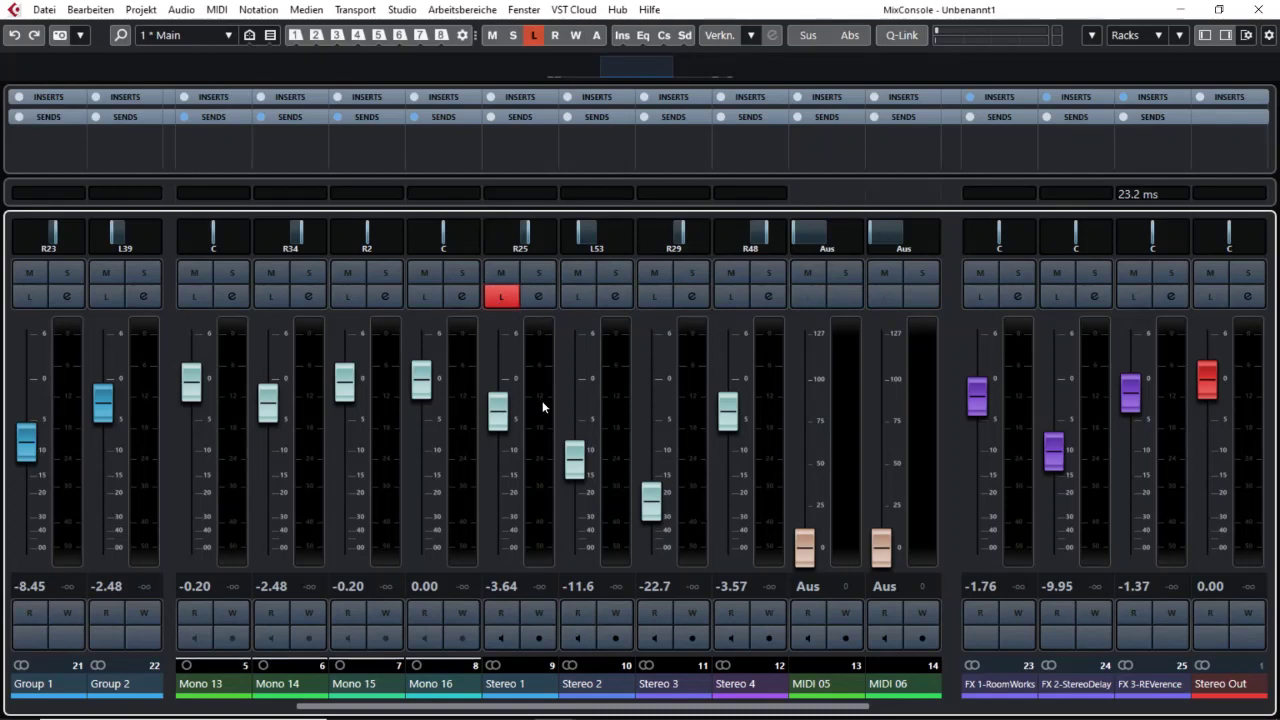
click(512, 302)
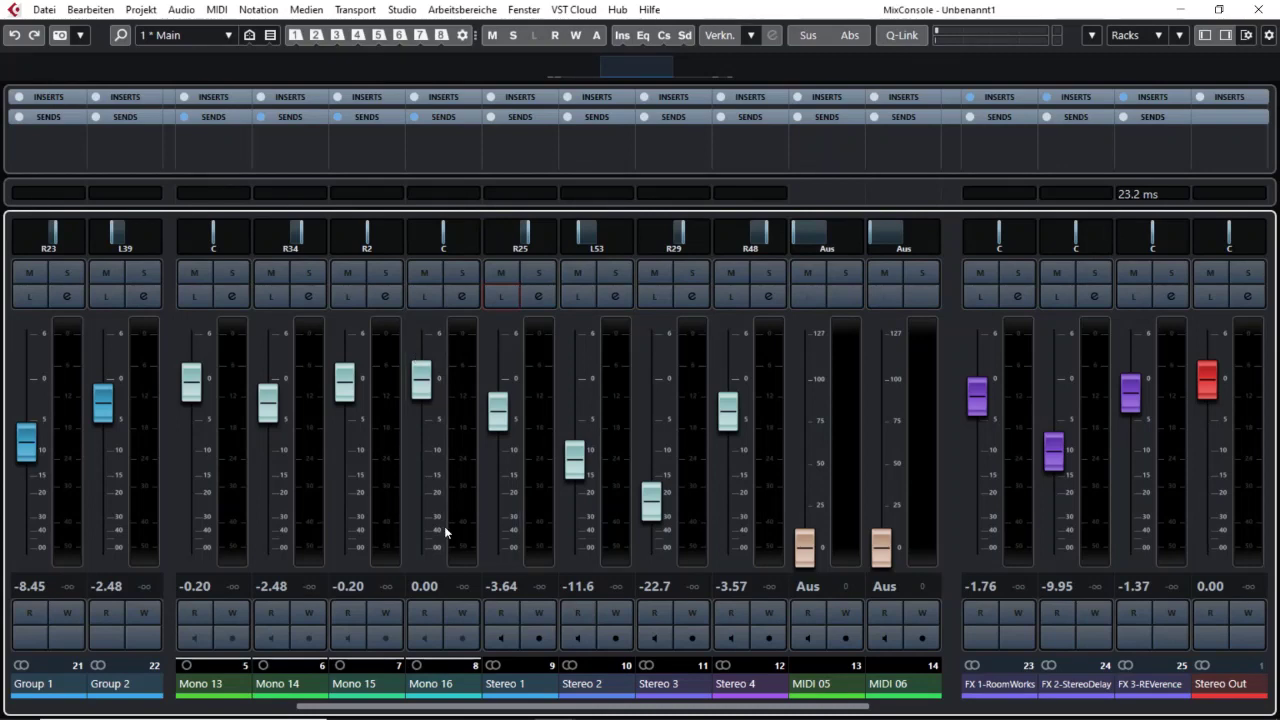
Step: Take Mono 16 out of listen mode and listen to Mono 14 and Mono 15 instead
click(426, 298)
click(432, 303)
click(427, 299)
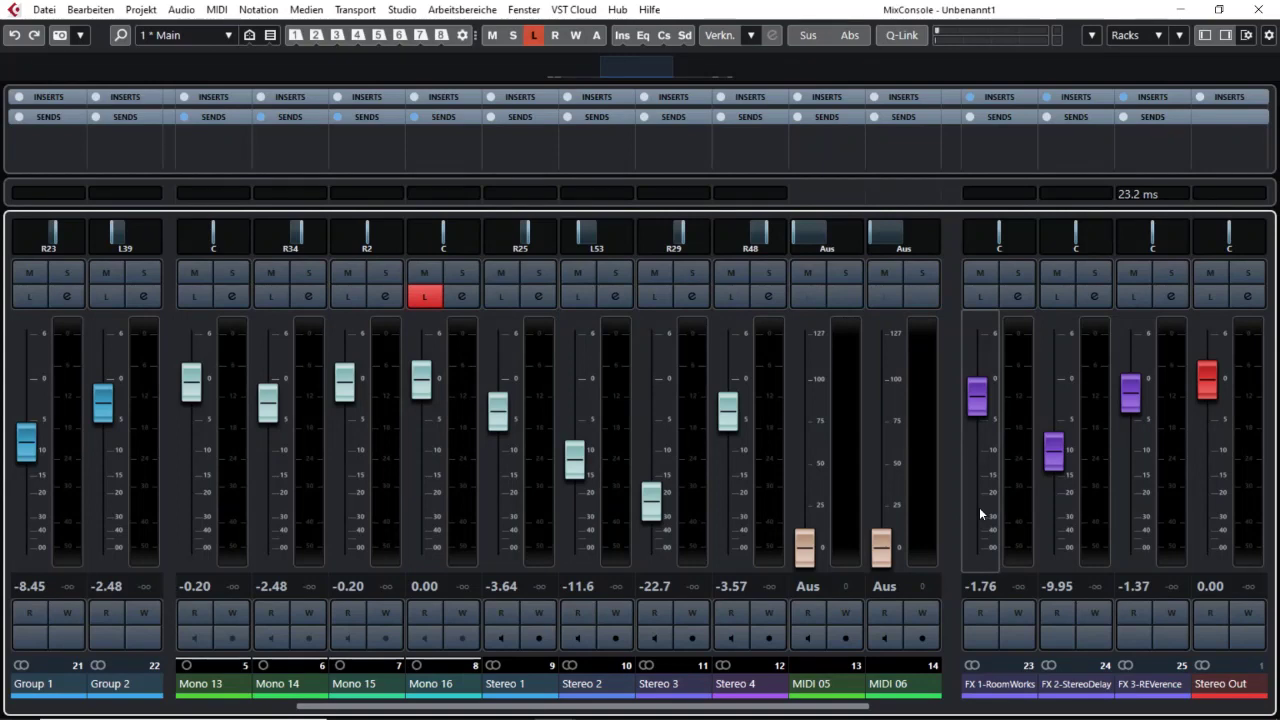
click(427, 301)
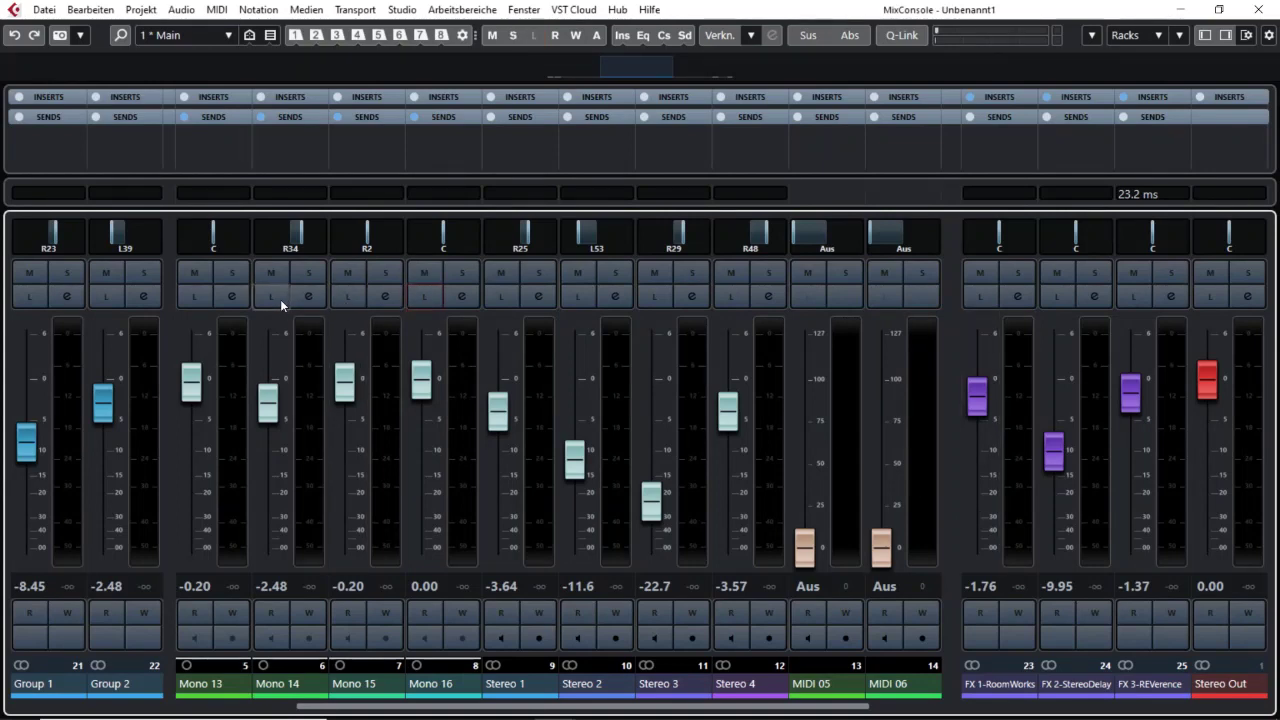
click(276, 297)
click(349, 297)
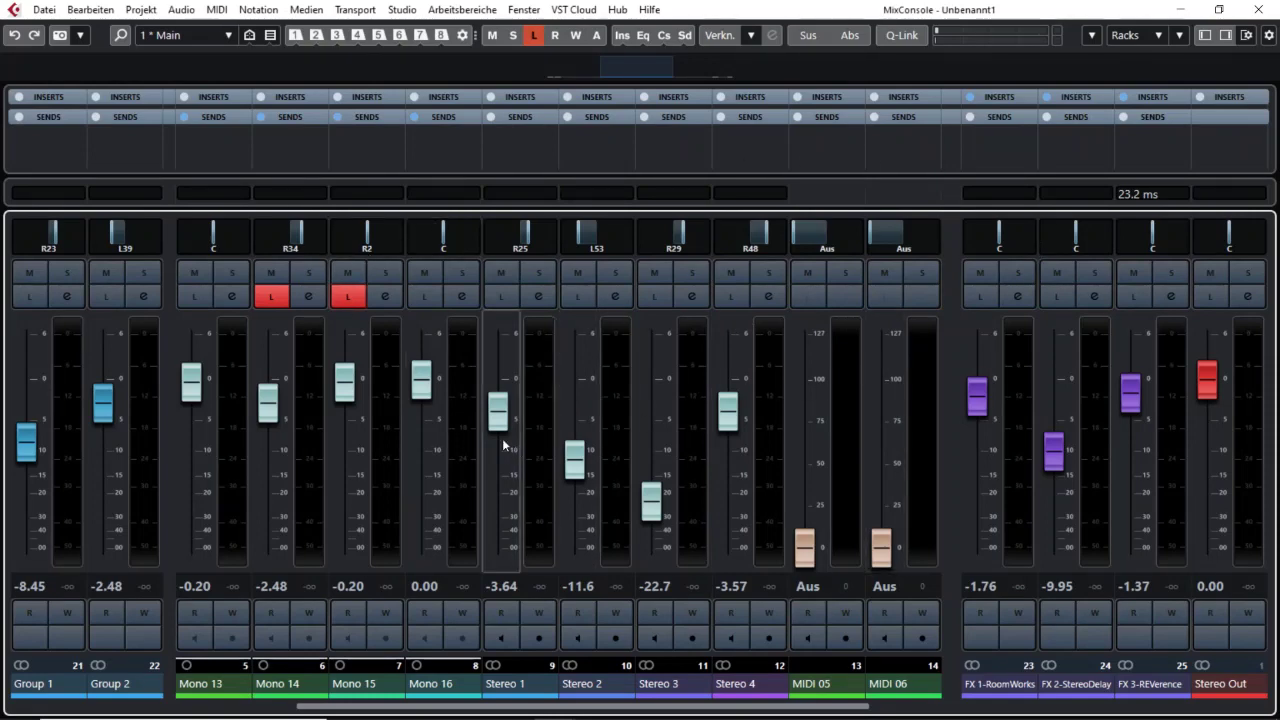
Step: Record-arm the HALion Sonic SE channel, view its Tutti Concert Organ panel, then close it
drag(505, 707, 906, 712)
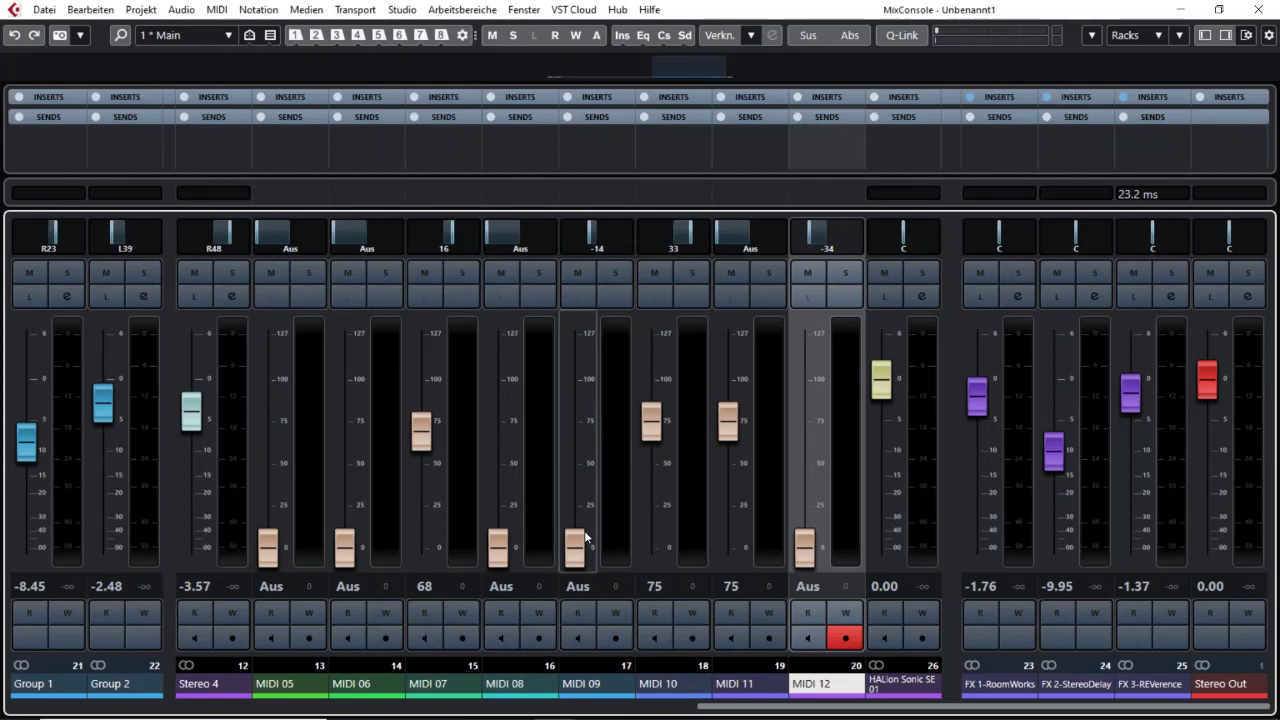
click(931, 472)
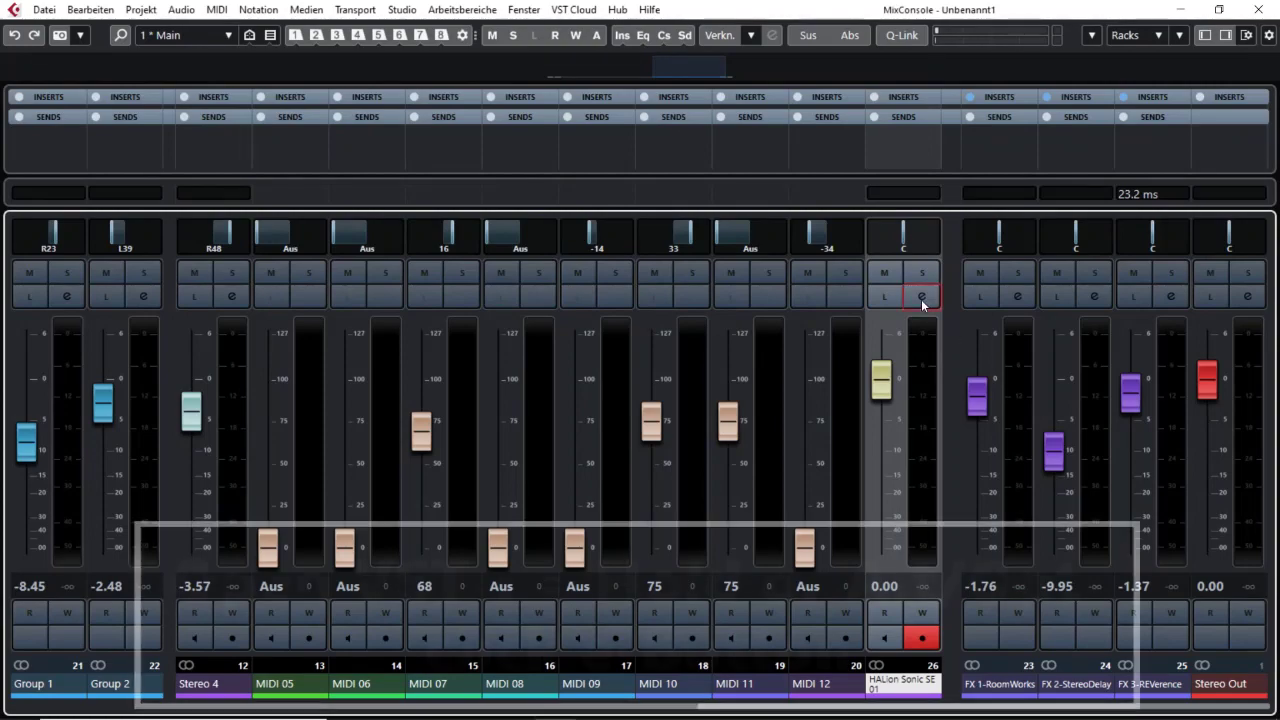
click(921, 296)
drag(950, 52, 547, 42)
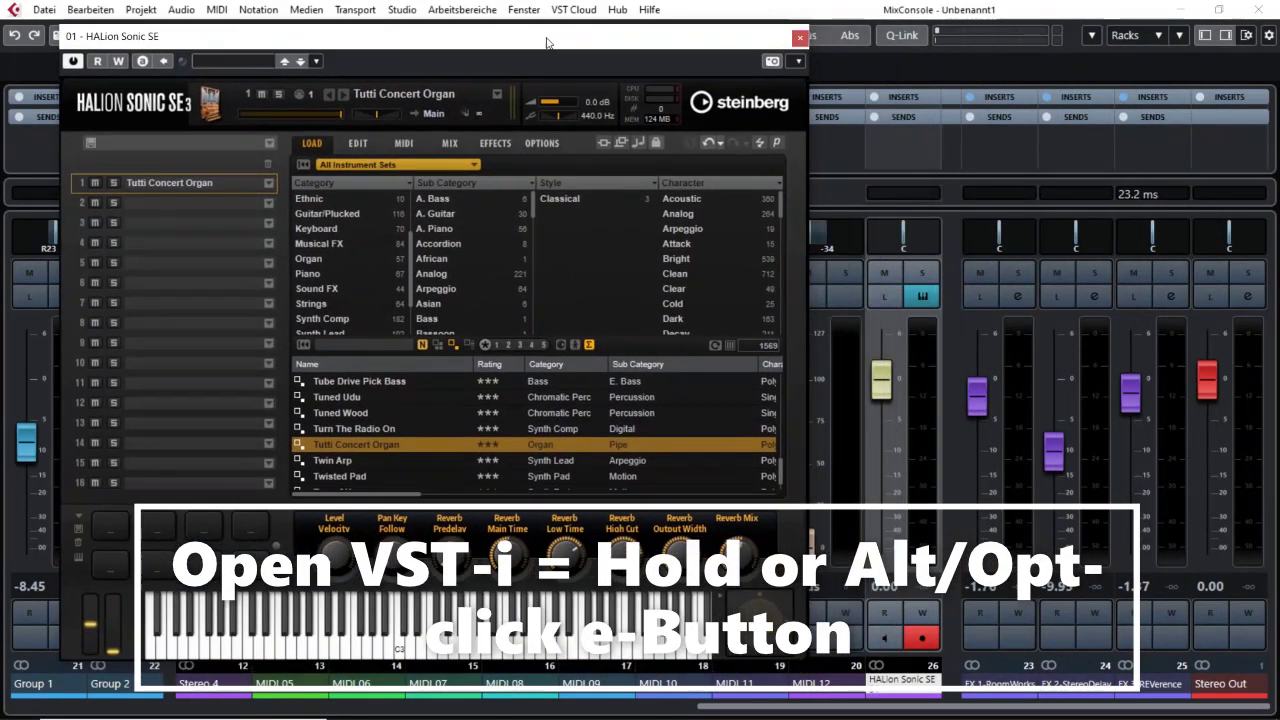
click(800, 39)
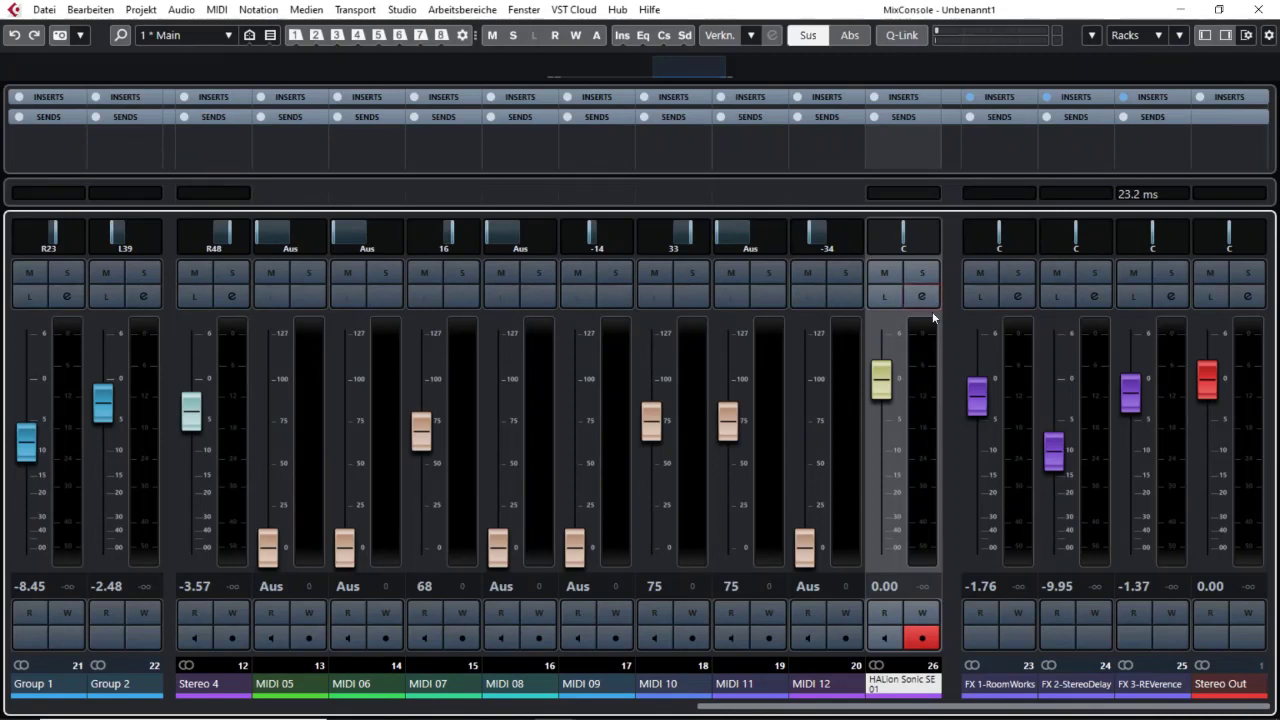
click(920, 298)
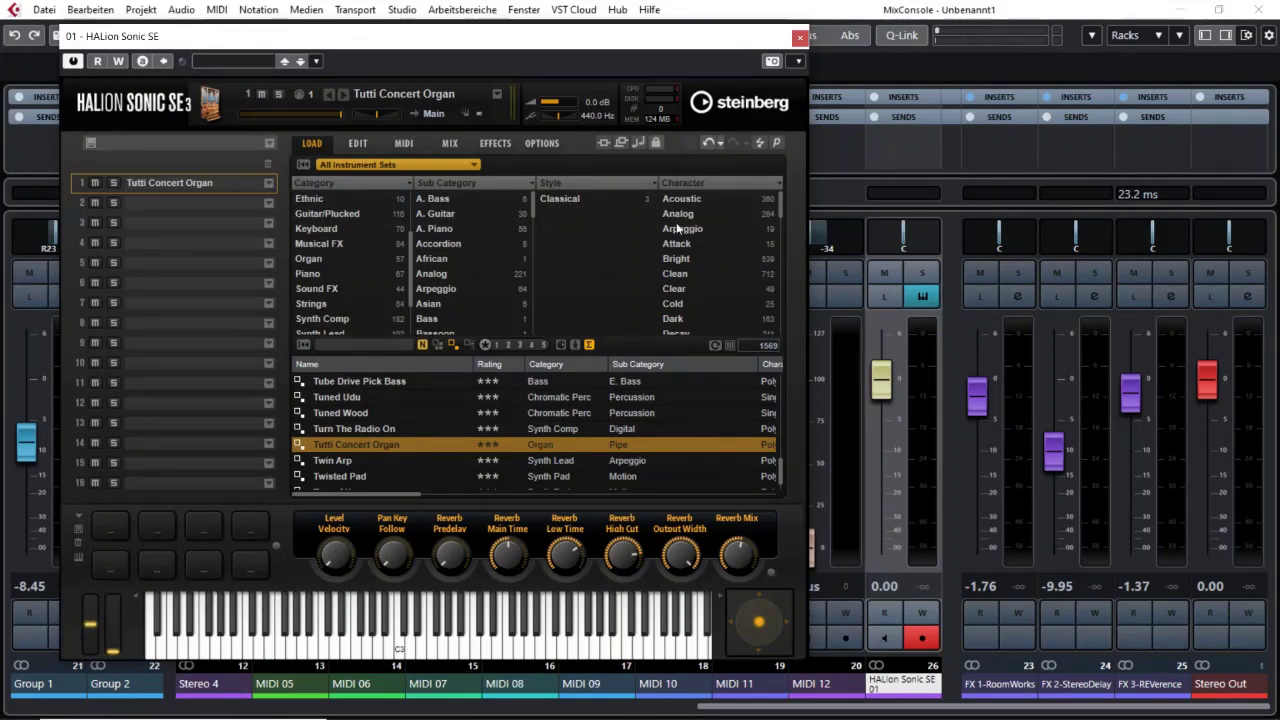
click(800, 38)
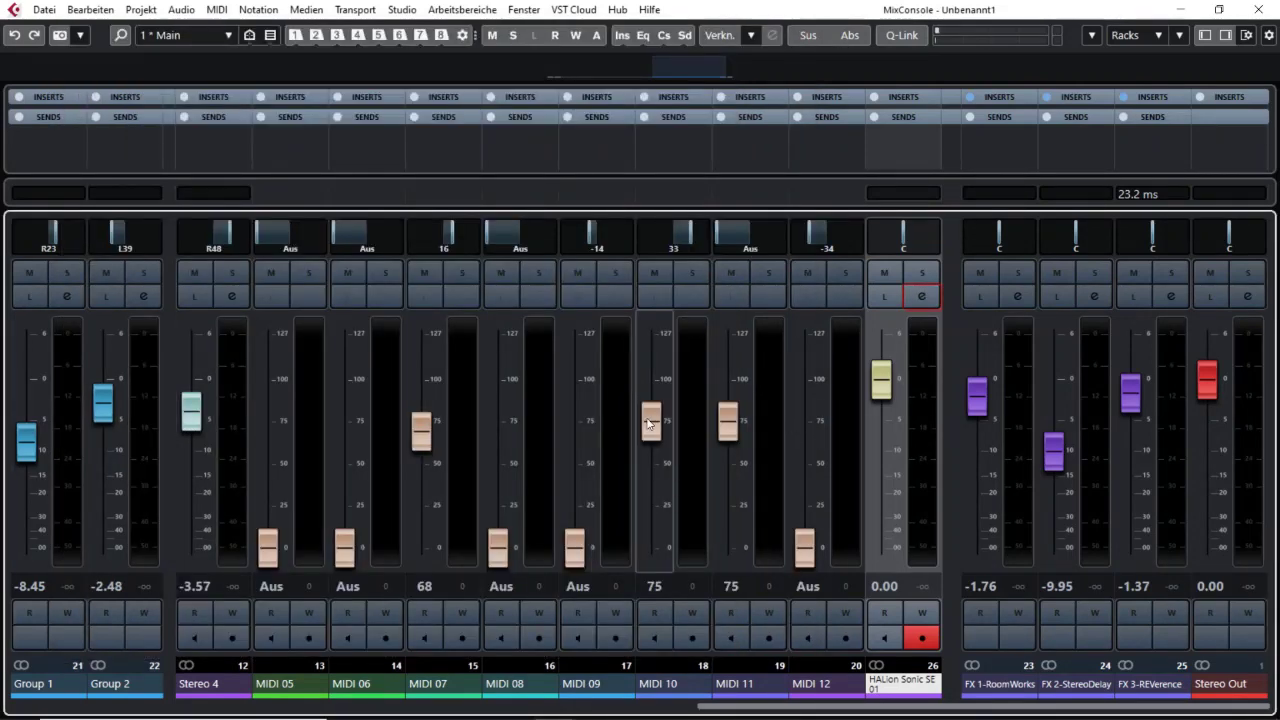
Step: Toggle solo defeat on FX 1-RoomWorks and route Stereo 4's first send to FX 1-RoomWorks
alt+click(1018, 272)
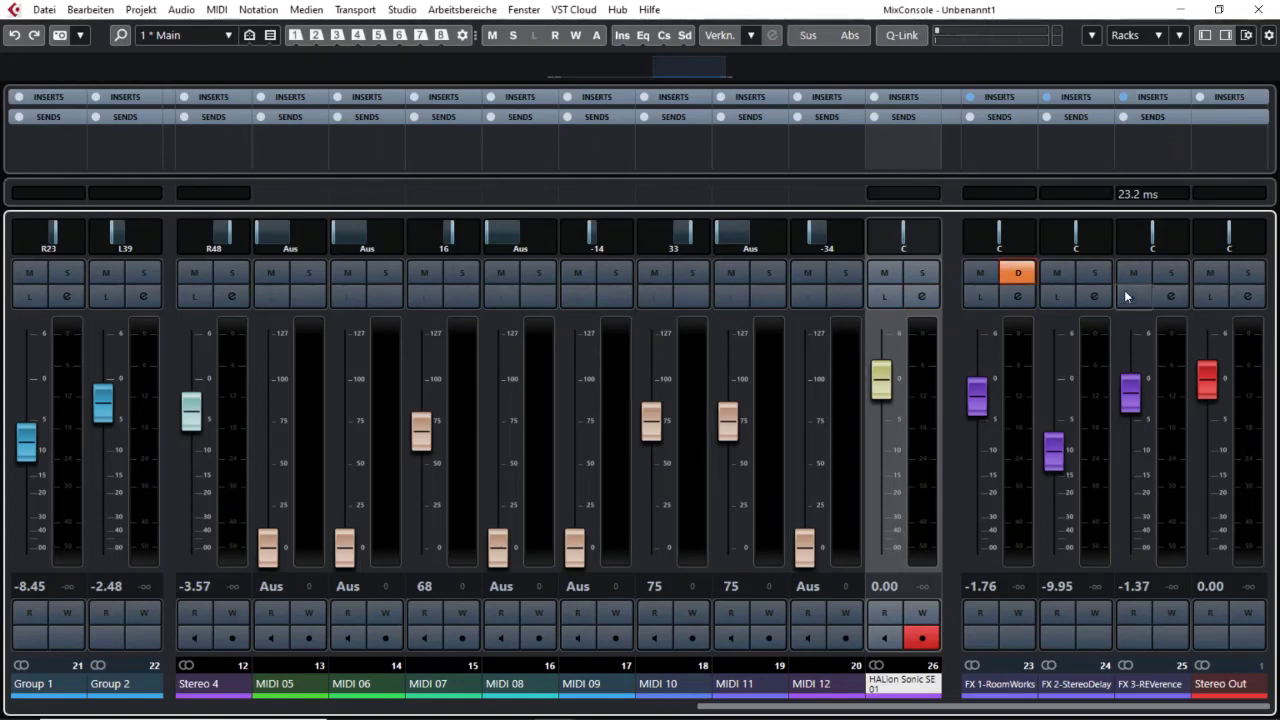
alt+click(1018, 272)
click(434, 119)
scroll(434, 119, down, 1)
click(216, 123)
click(269, 194)
Step: Test Stereo 4's solo, then raise its FX 1-RoomWorks send to -6.56 dB
click(231, 272)
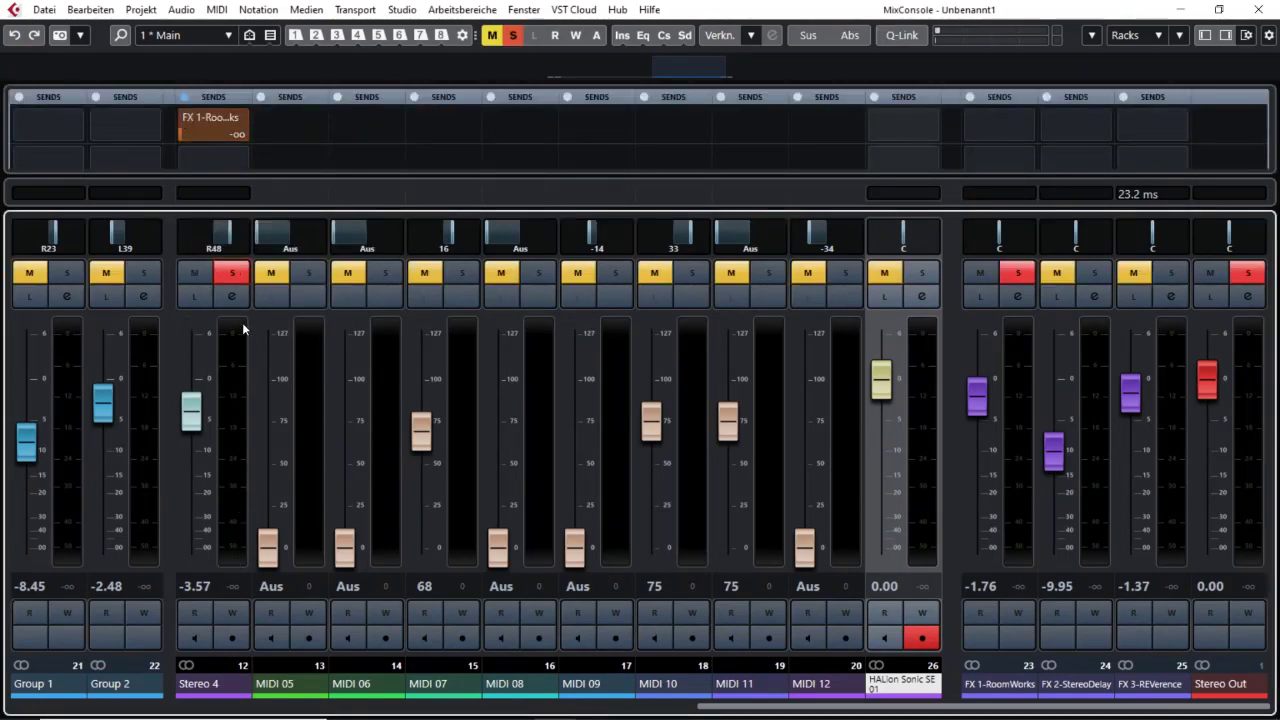
click(238, 276)
click(238, 276)
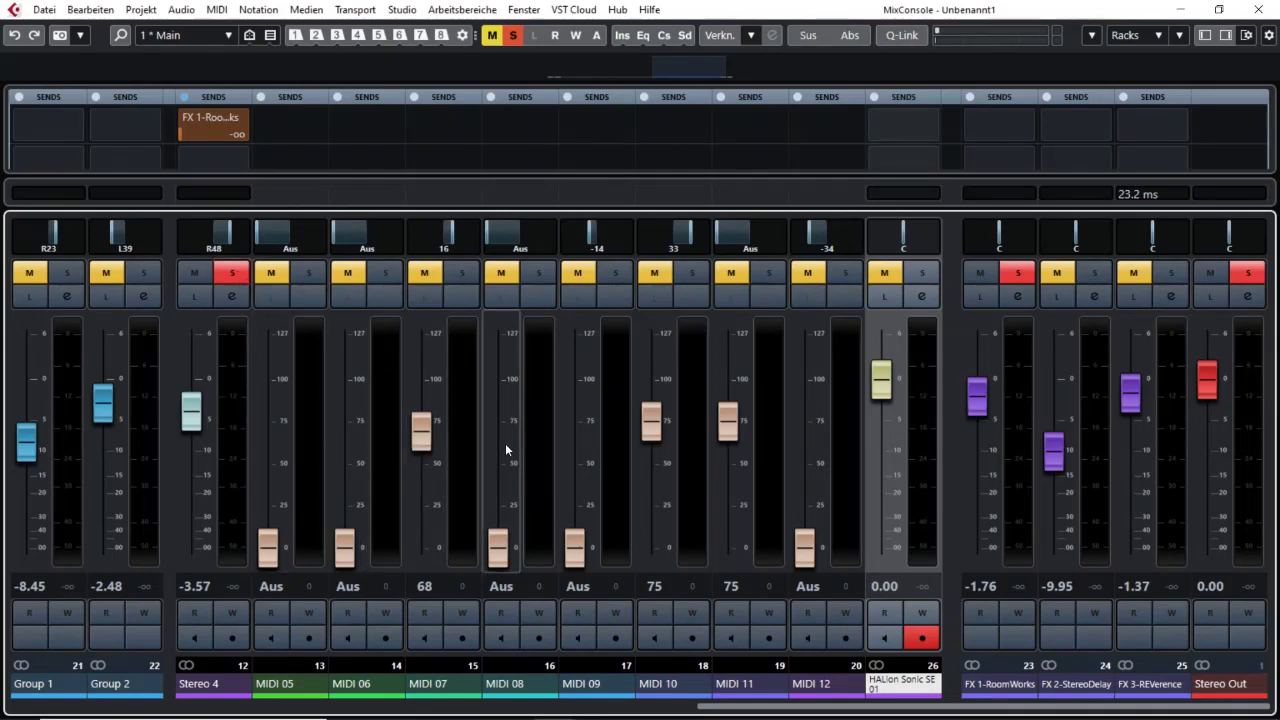
click(235, 277)
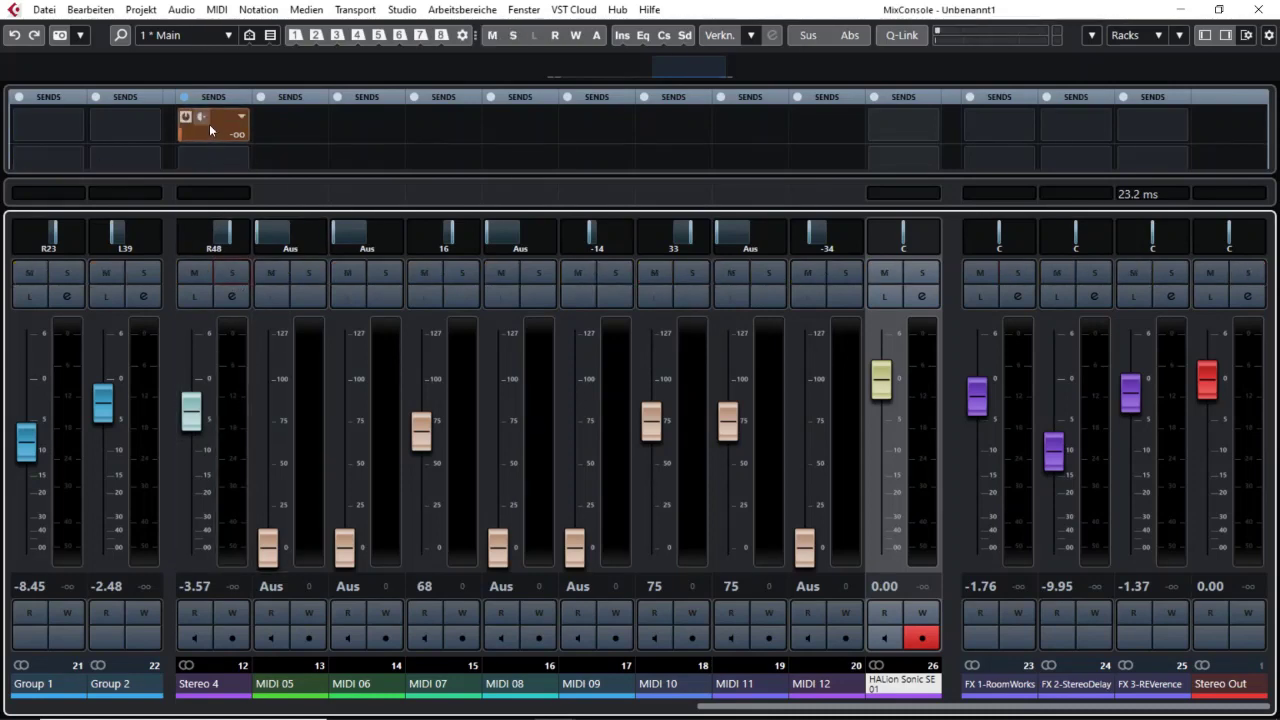
drag(207, 131, 258, 136)
Step: Solo Stereo 4, unsolo the FX 1-RoomWorks return, and re-solo Stereo 3
click(230, 274)
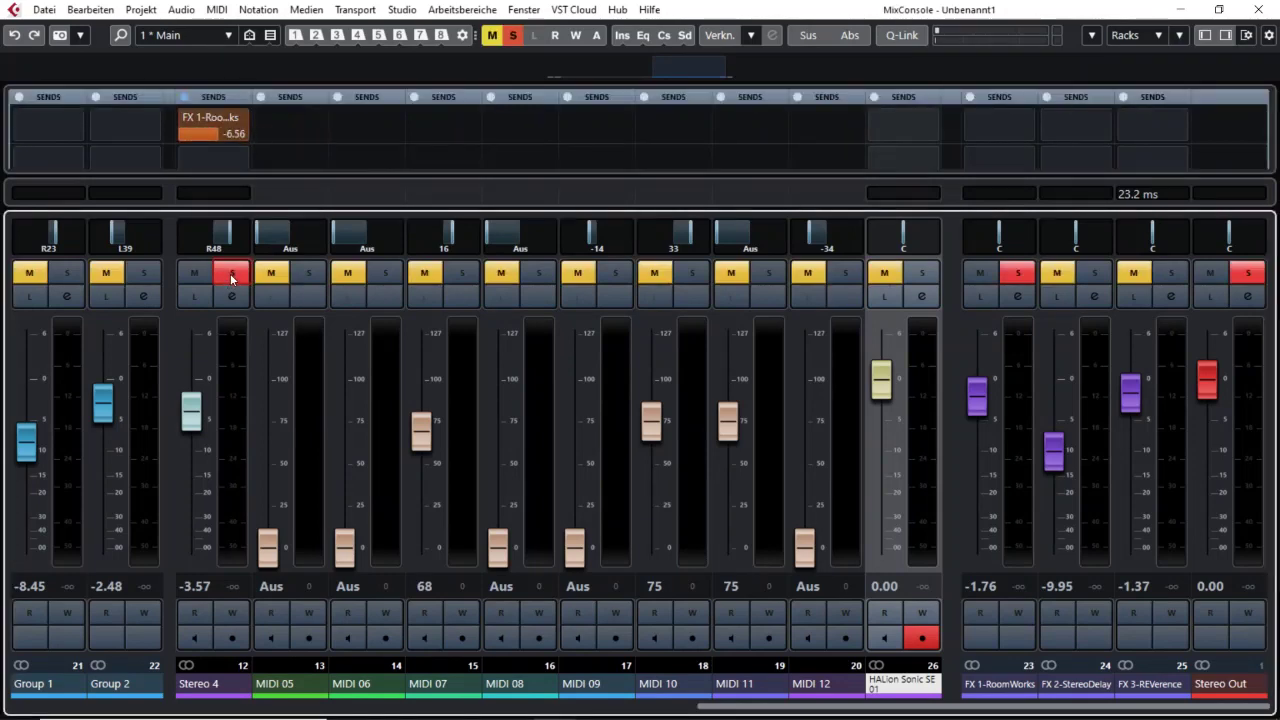
click(1018, 274)
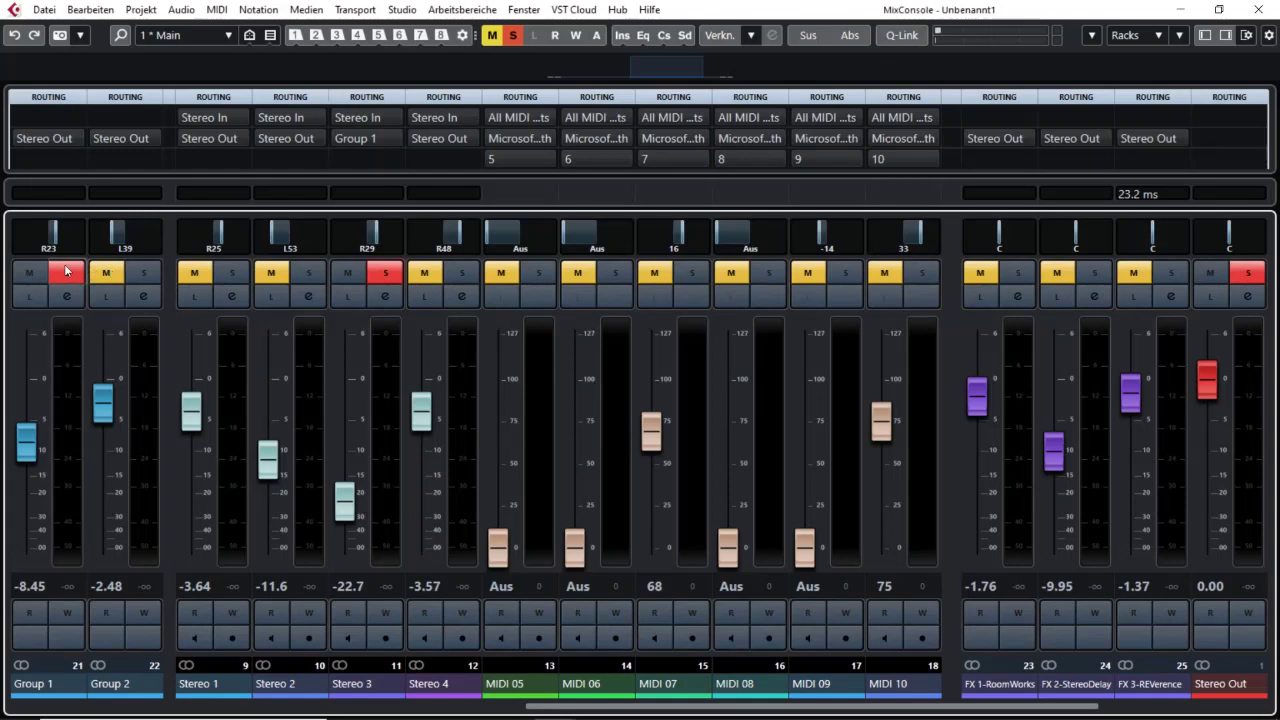
click(385, 273)
click(385, 273)
Step: Route Group 1's send to FX 3-REVerence at -14.4 dB and activate it
click(74, 135)
click(80, 213)
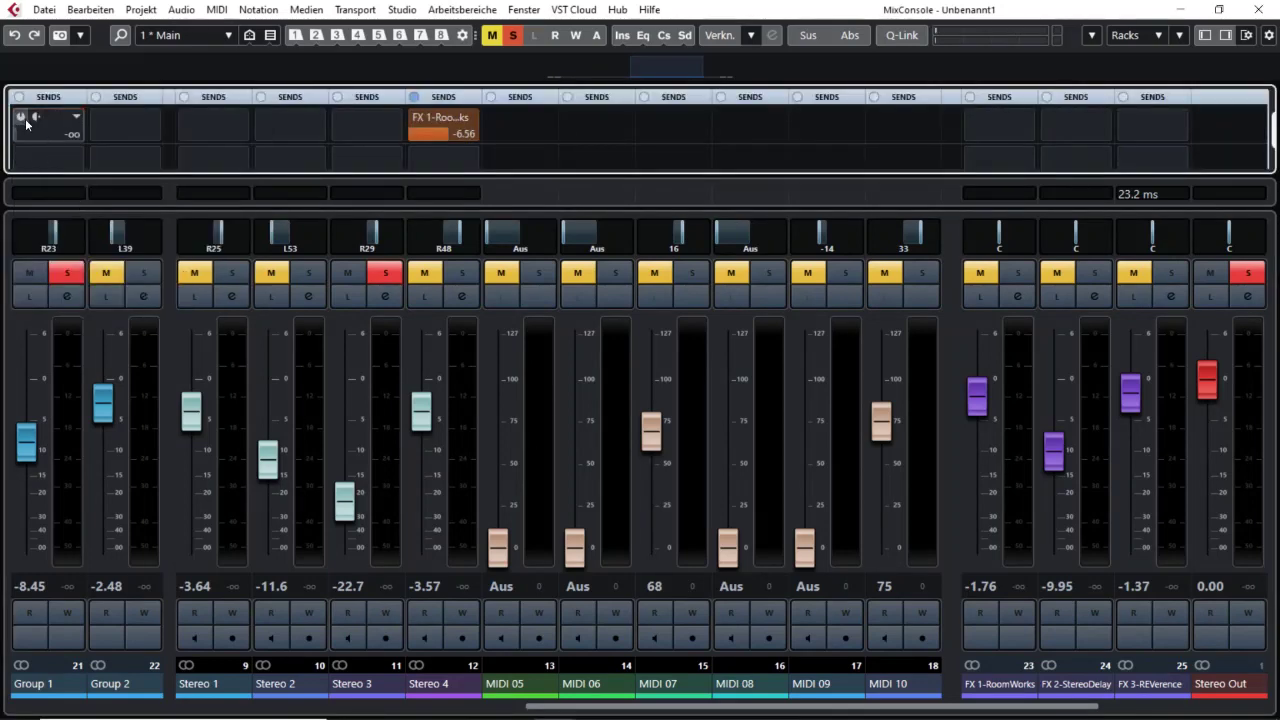
click(22, 126)
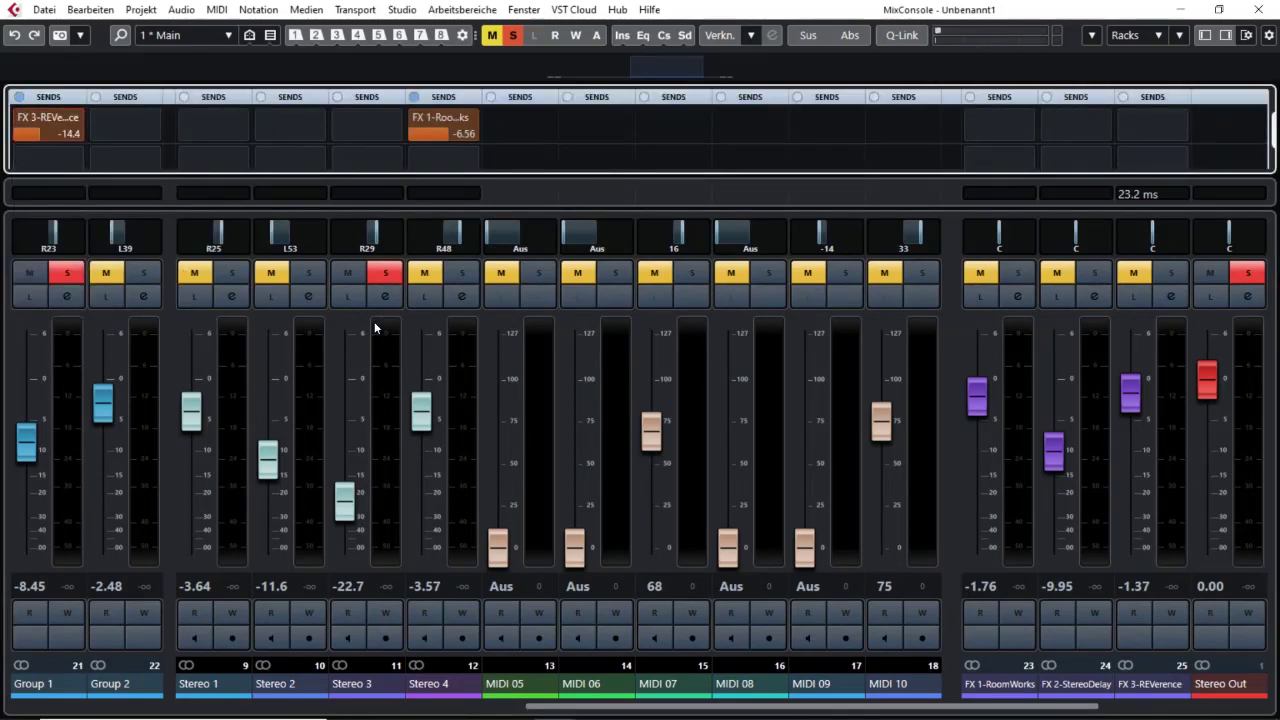
click(386, 272)
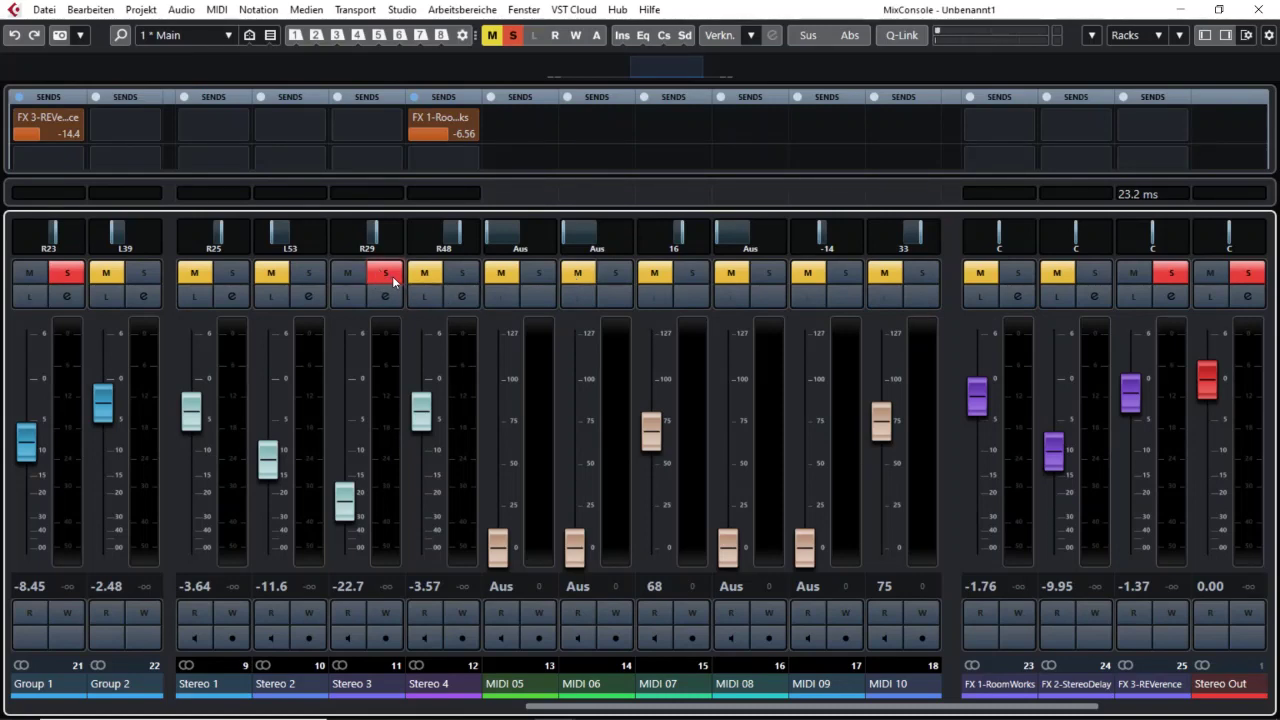
Step: Clear all solos, then solo Stereo 1, Stereo 3 and MIDI 06
click(386, 275)
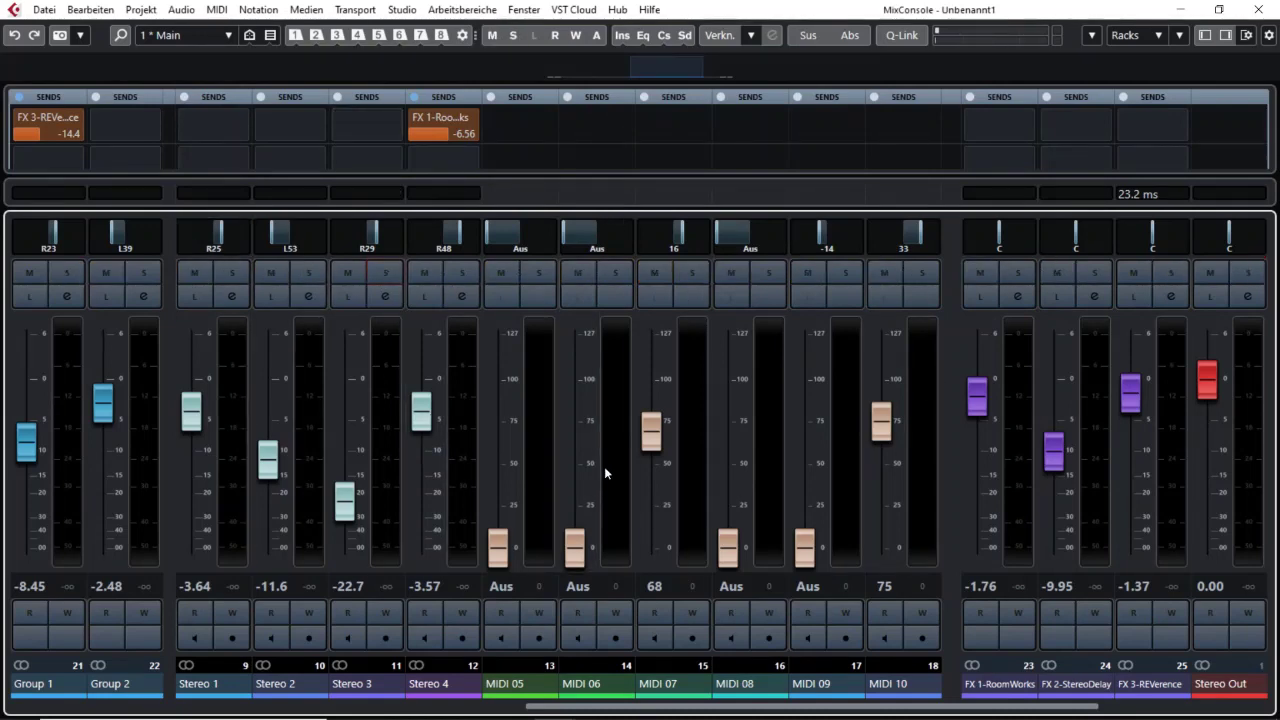
click(235, 276)
click(385, 274)
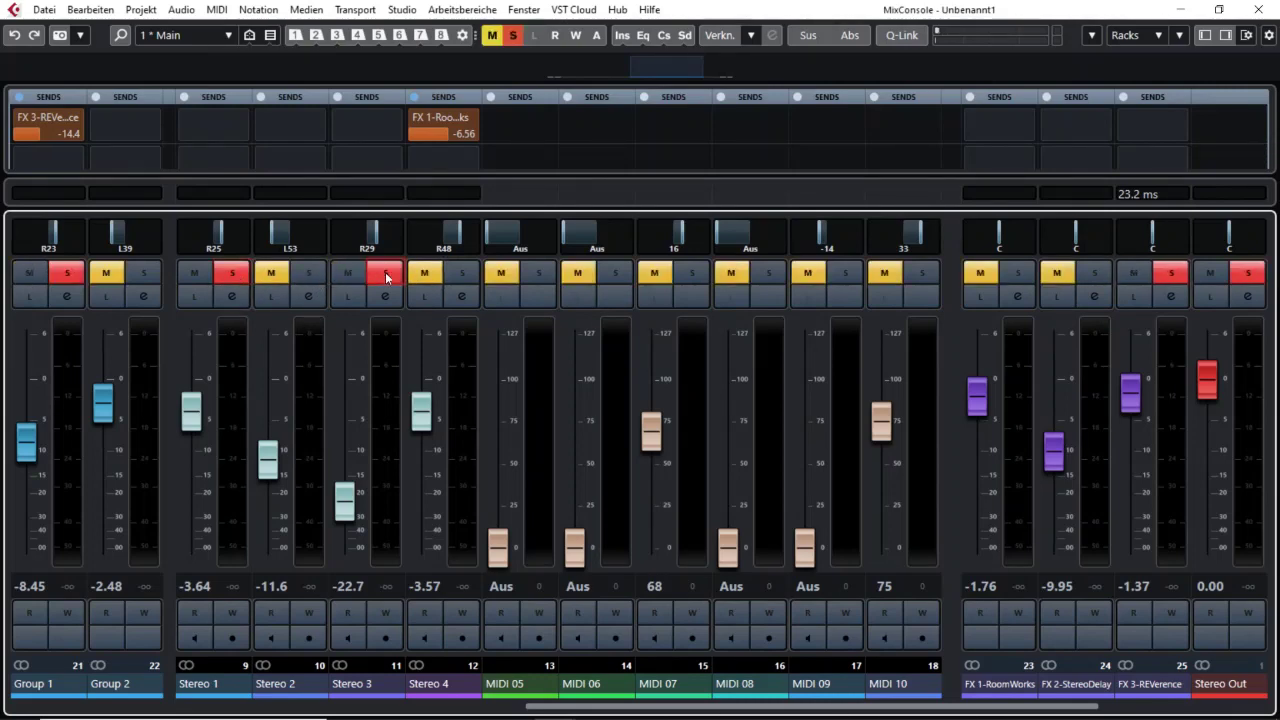
click(615, 273)
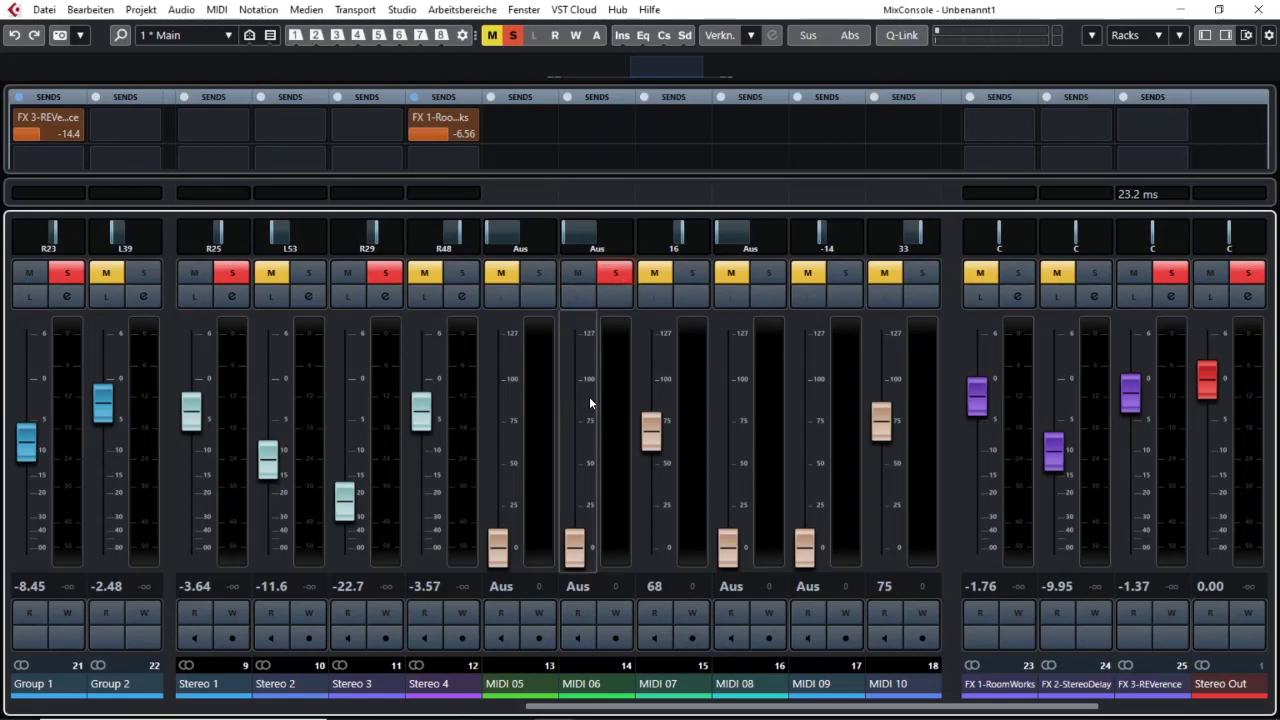
Step: Swap solos between MIDI 06 and MIDI 08, unsolo Stereo 3, and add MIDI 05
click(769, 273)
click(615, 273)
click(384, 273)
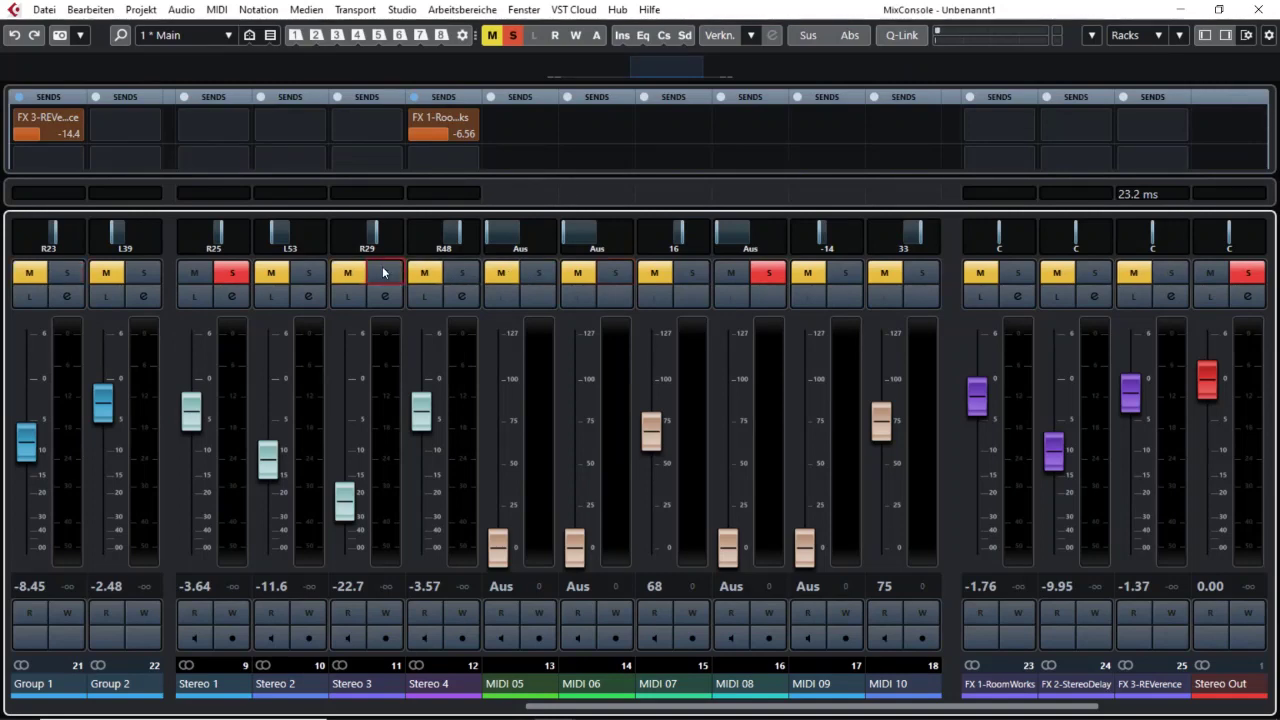
click(541, 273)
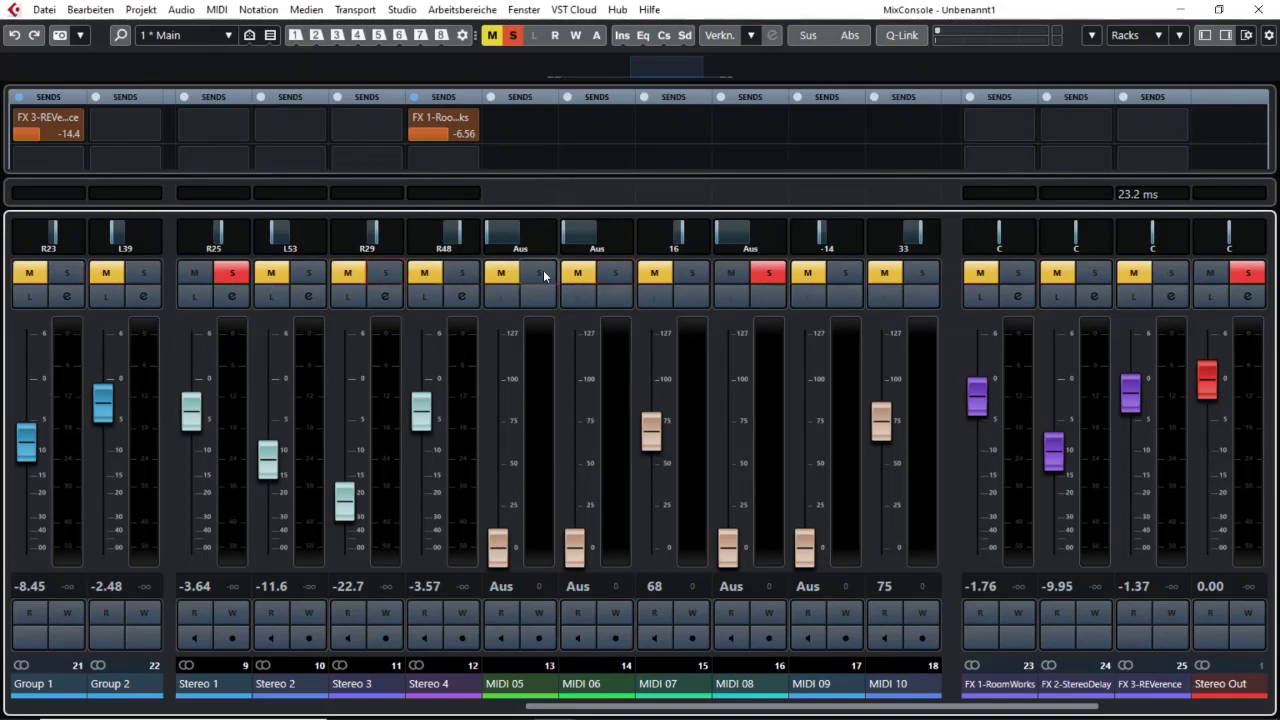
click(615, 273)
click(769, 273)
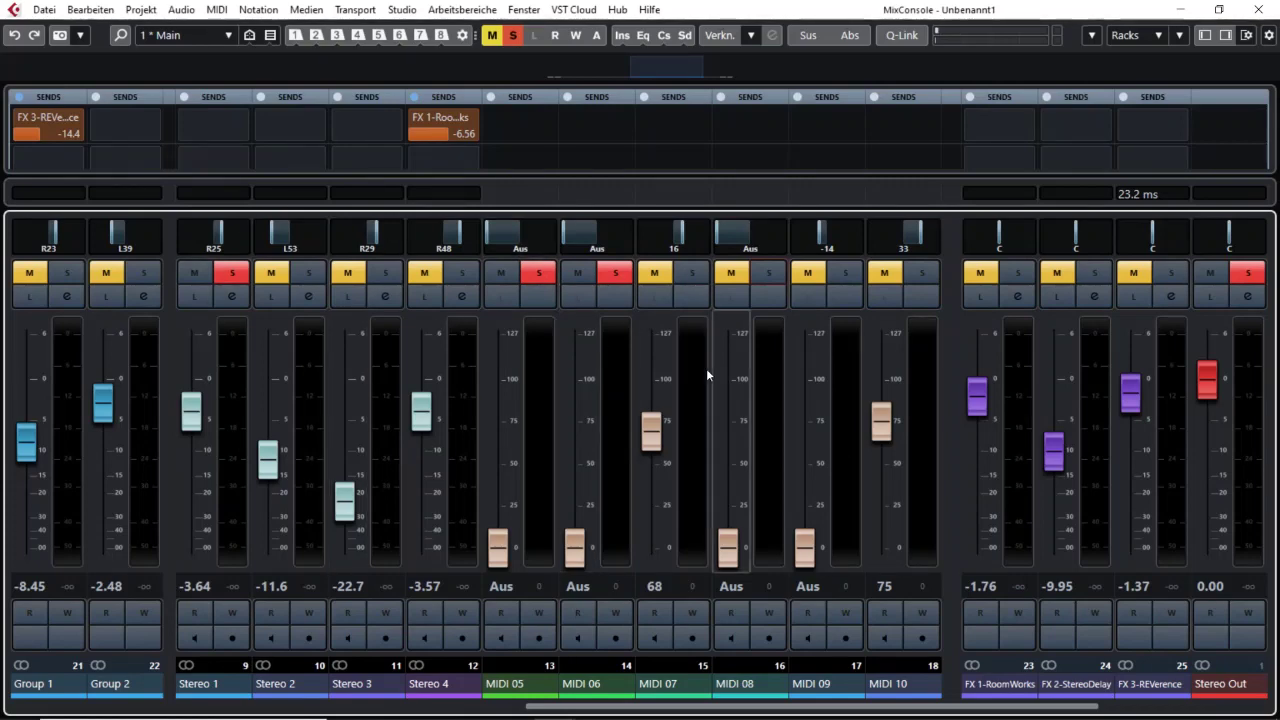
click(513, 35)
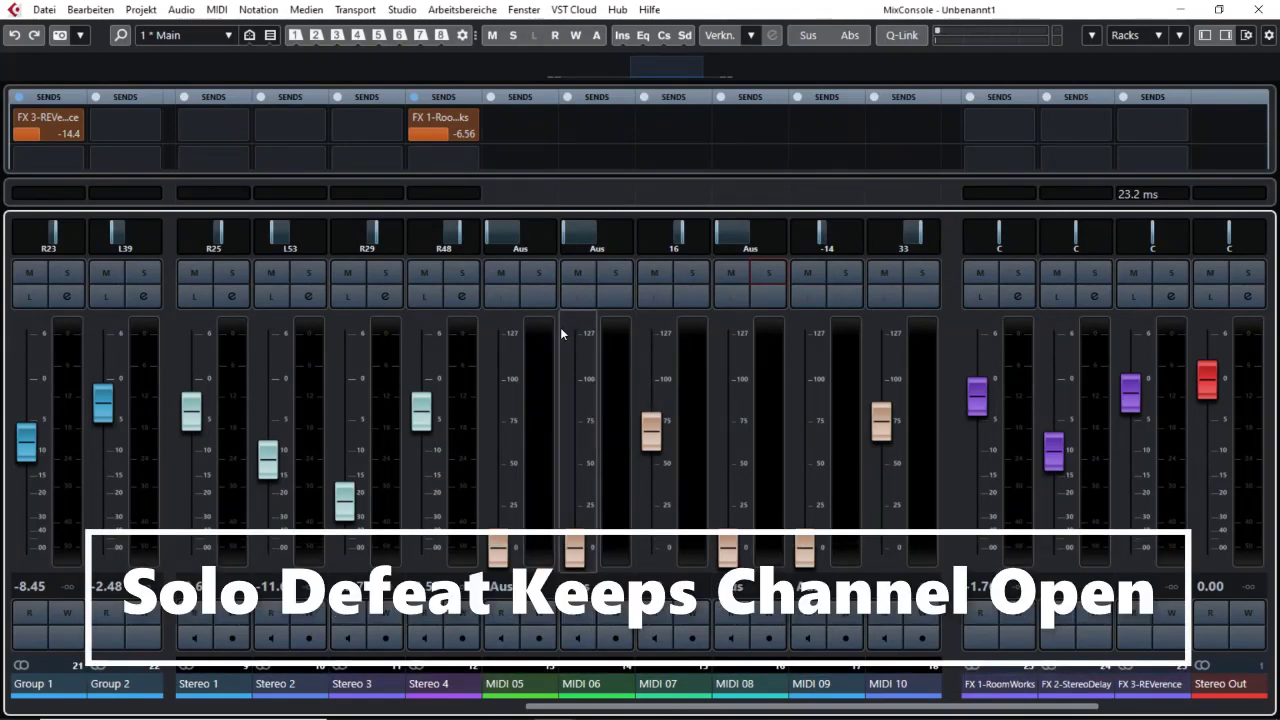
click(472, 283)
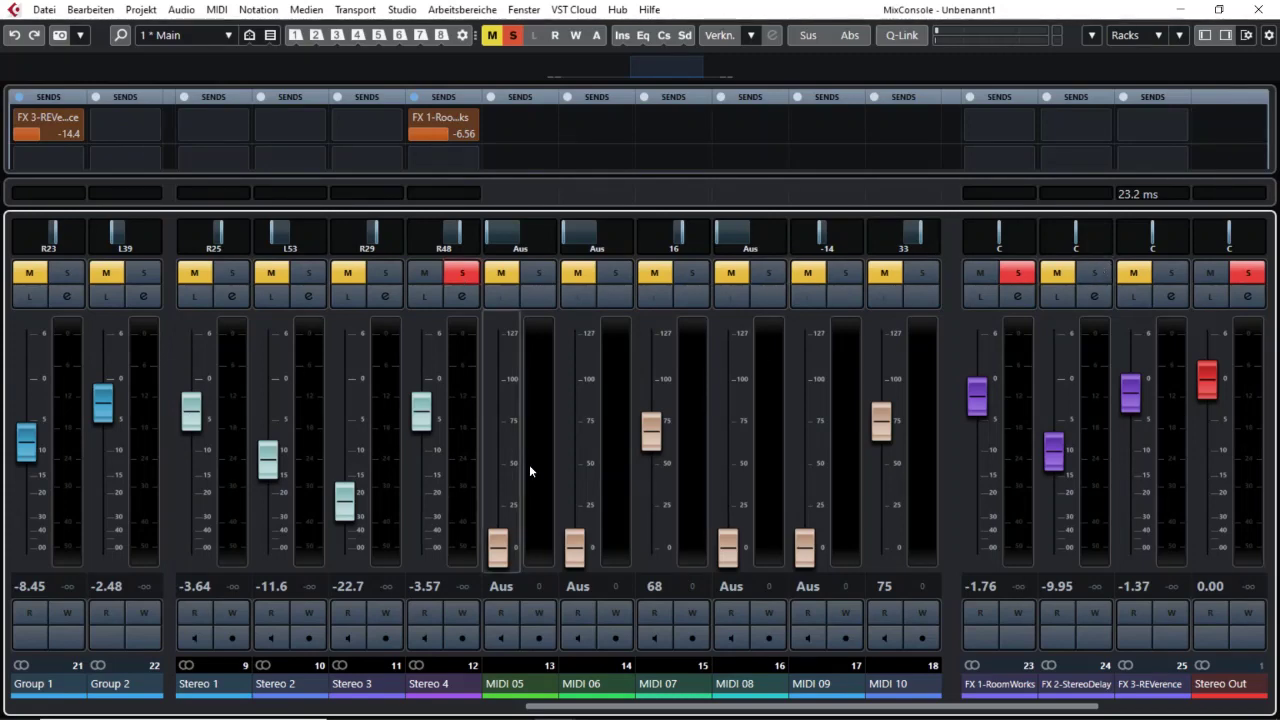
click(460, 277)
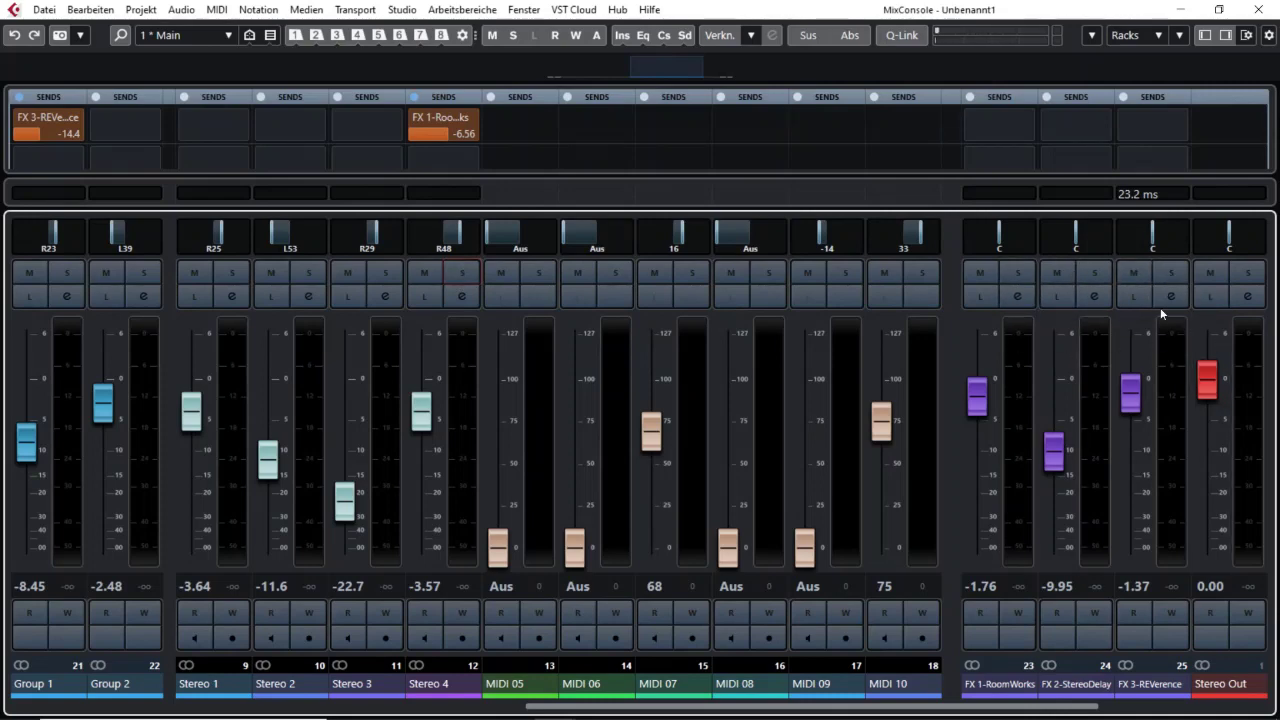
Step: Solo-defeat FX 1-RoomWorks, FX 2-StereoDelay and FX 3-REVerence, test Stereo 3, then solo Stereo 2
alt+click(1017, 273)
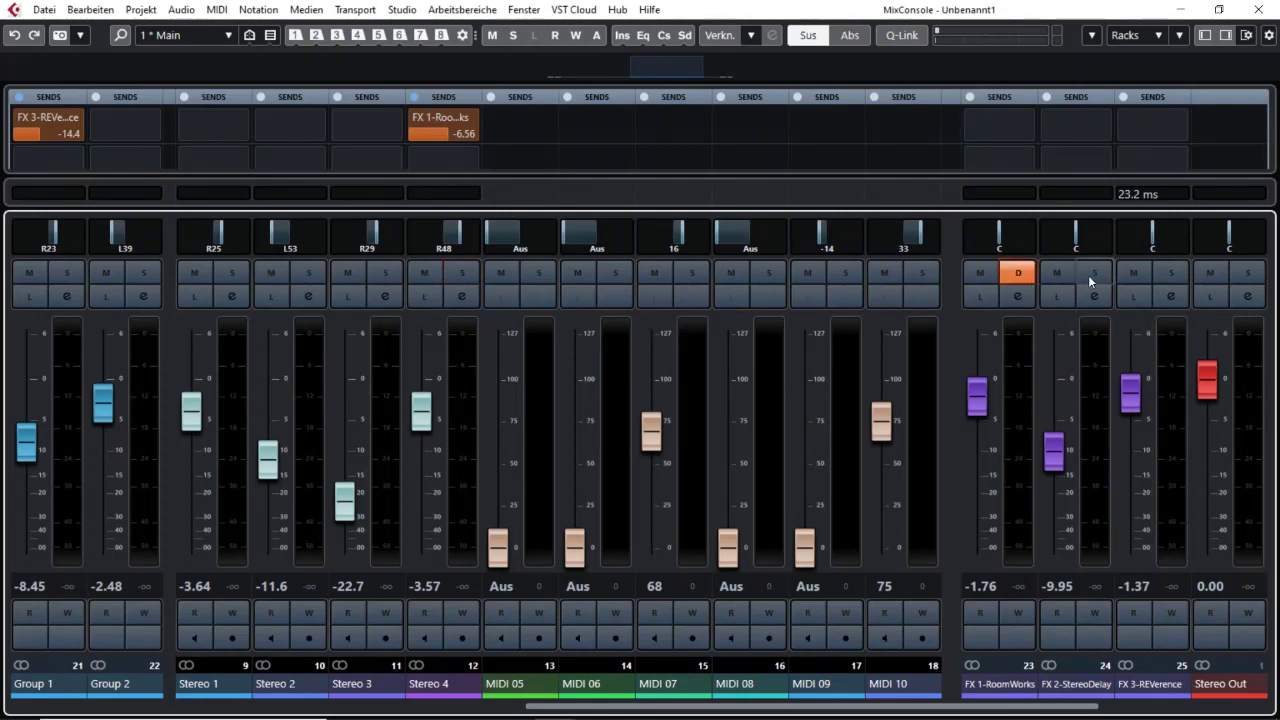
alt+click(1094, 273)
alt+click(1170, 273)
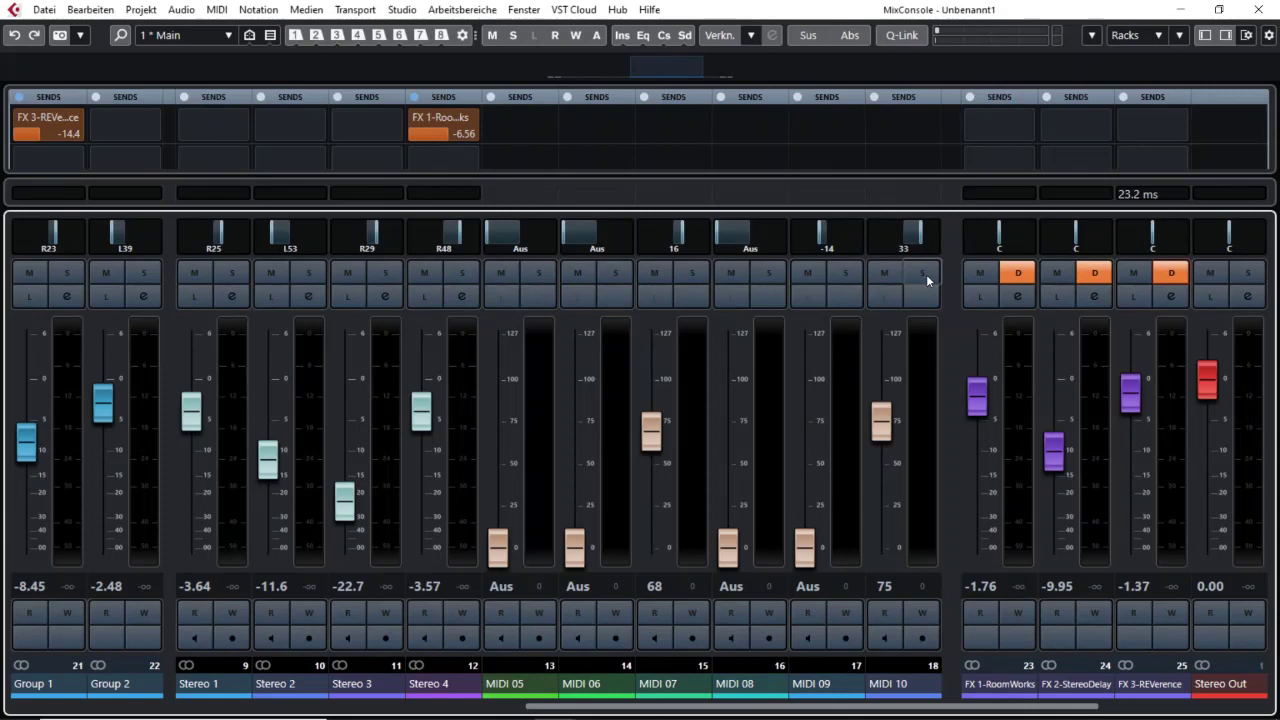
click(381, 278)
click(387, 278)
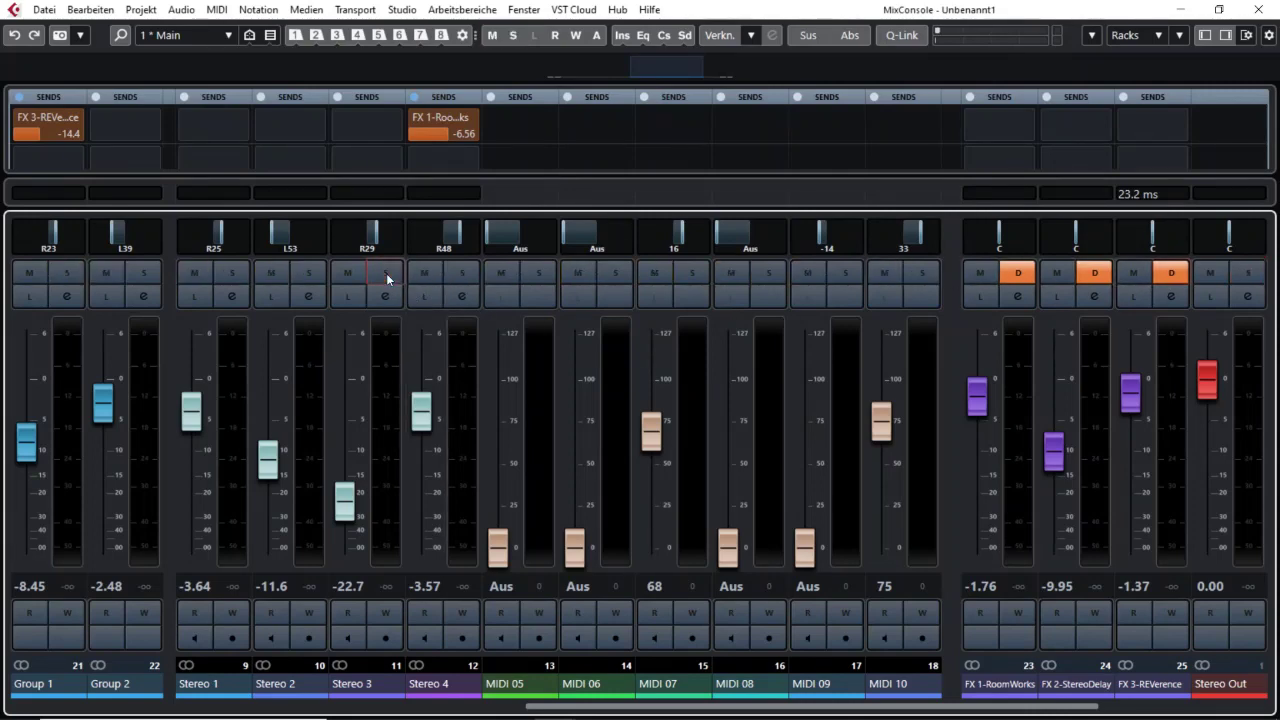
click(308, 278)
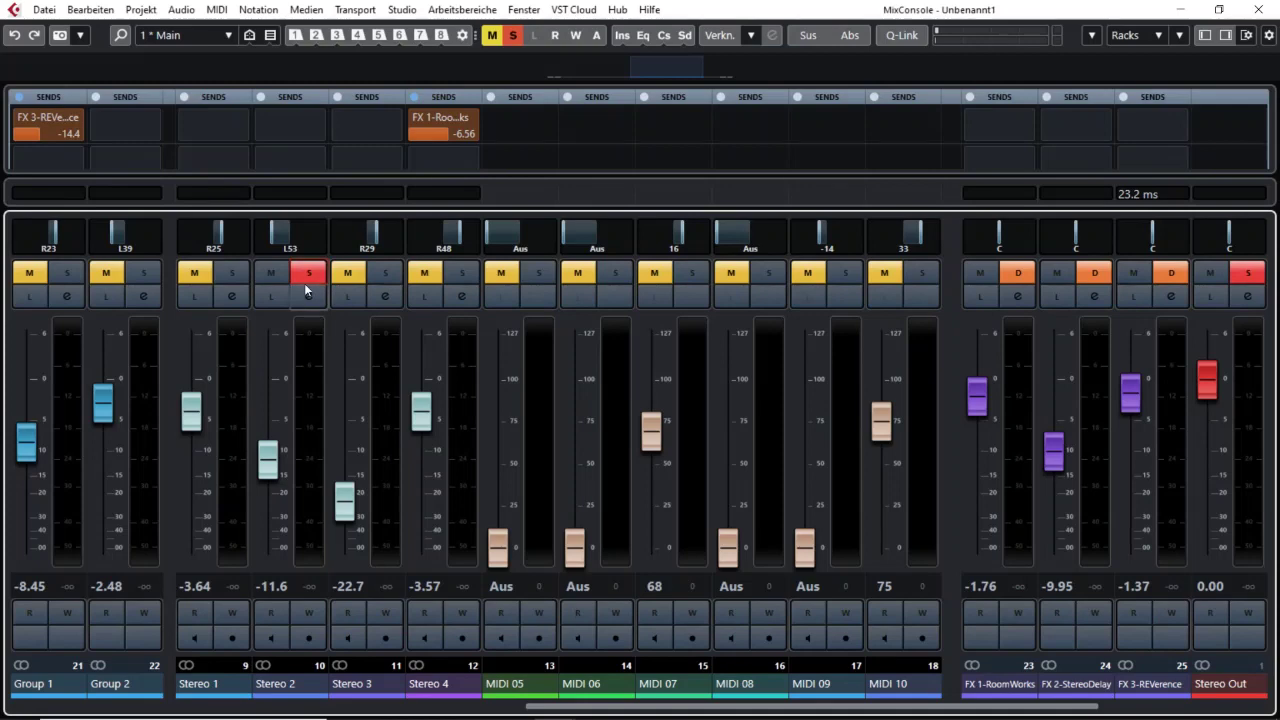
Step: Remove solo defeat from all three FX channels and re-solo Stereo 2
click(1170, 277)
click(1094, 277)
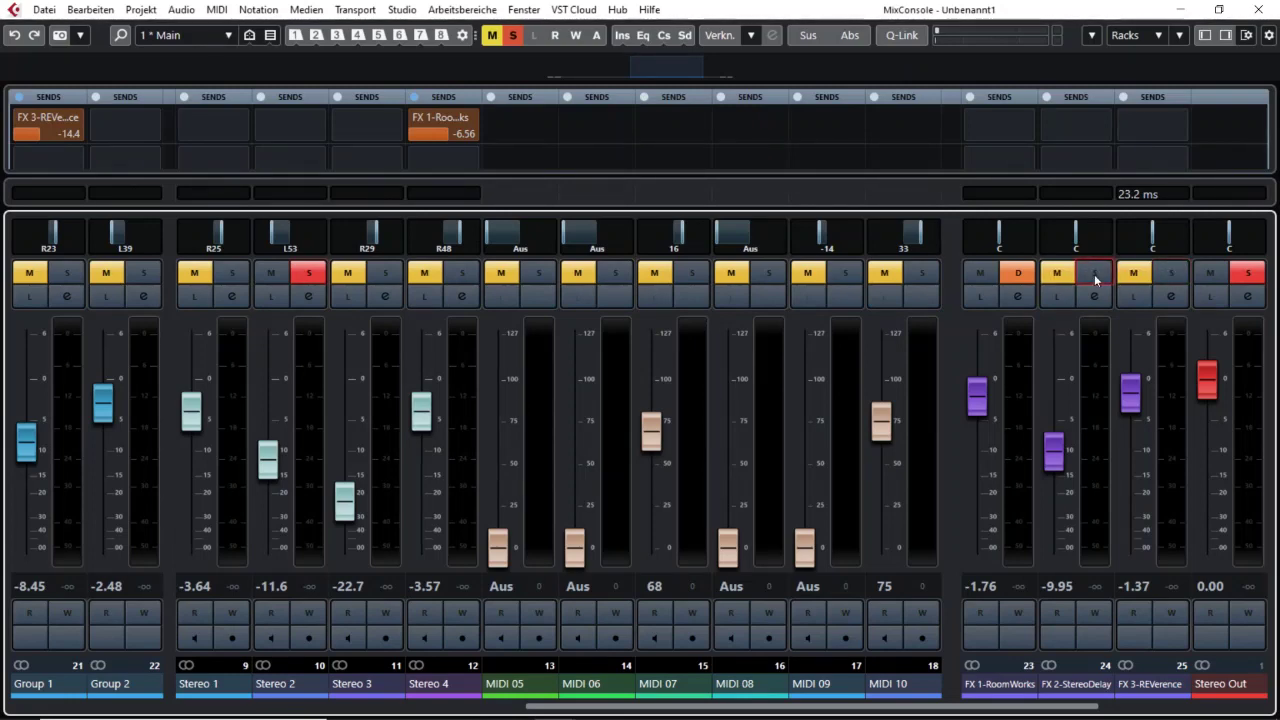
click(1018, 277)
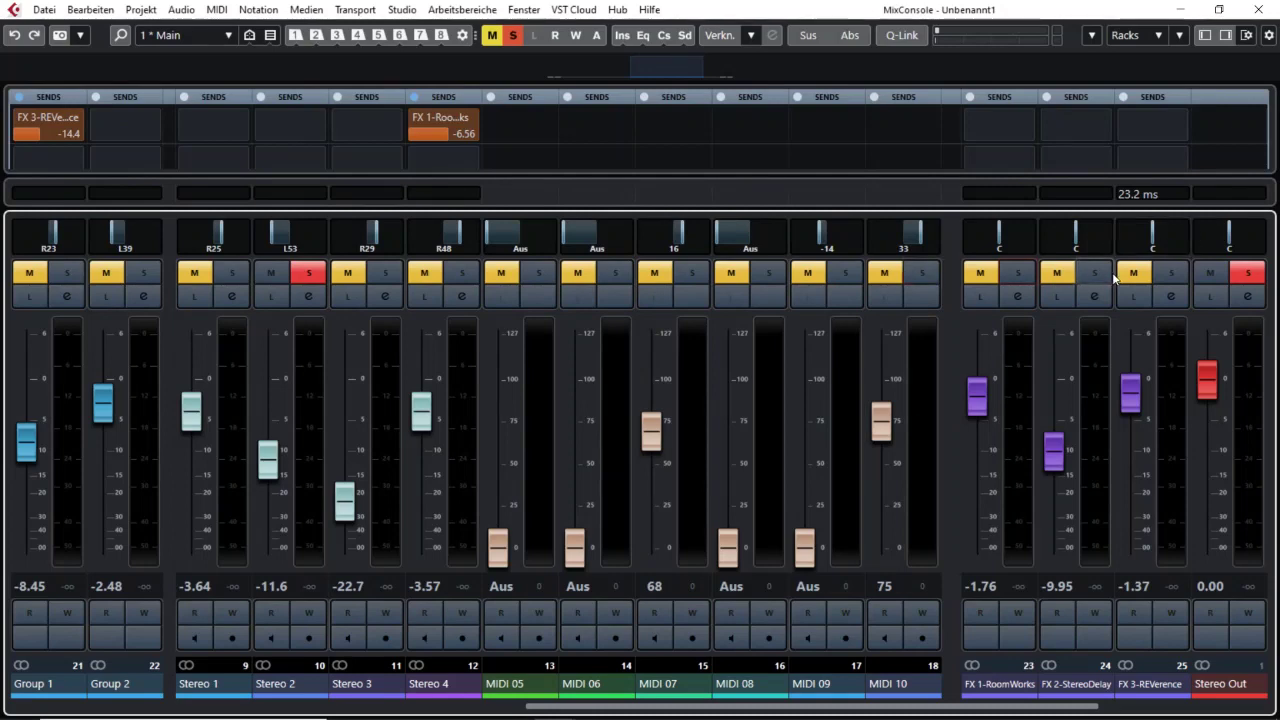
click(320, 275)
click(317, 274)
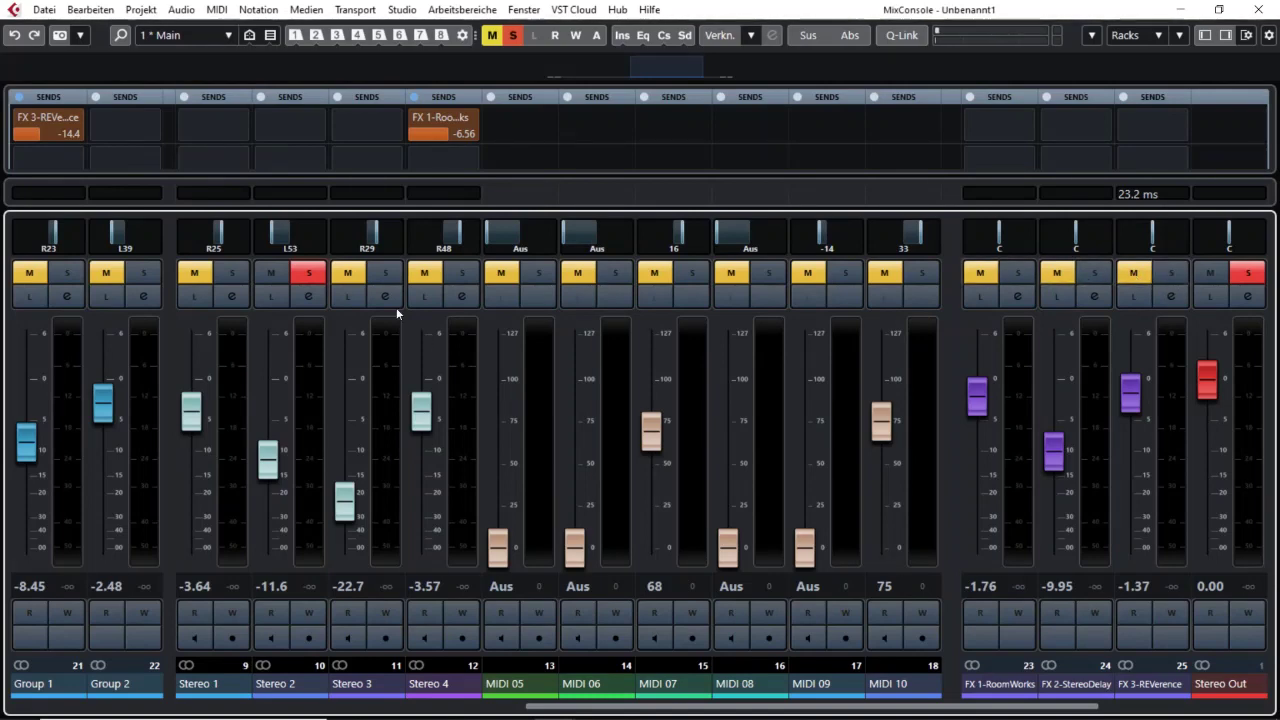
Step: Unsolo Stereo 2 and add an active FX 1-RoomWorks send at -11.5
click(315, 275)
click(300, 121)
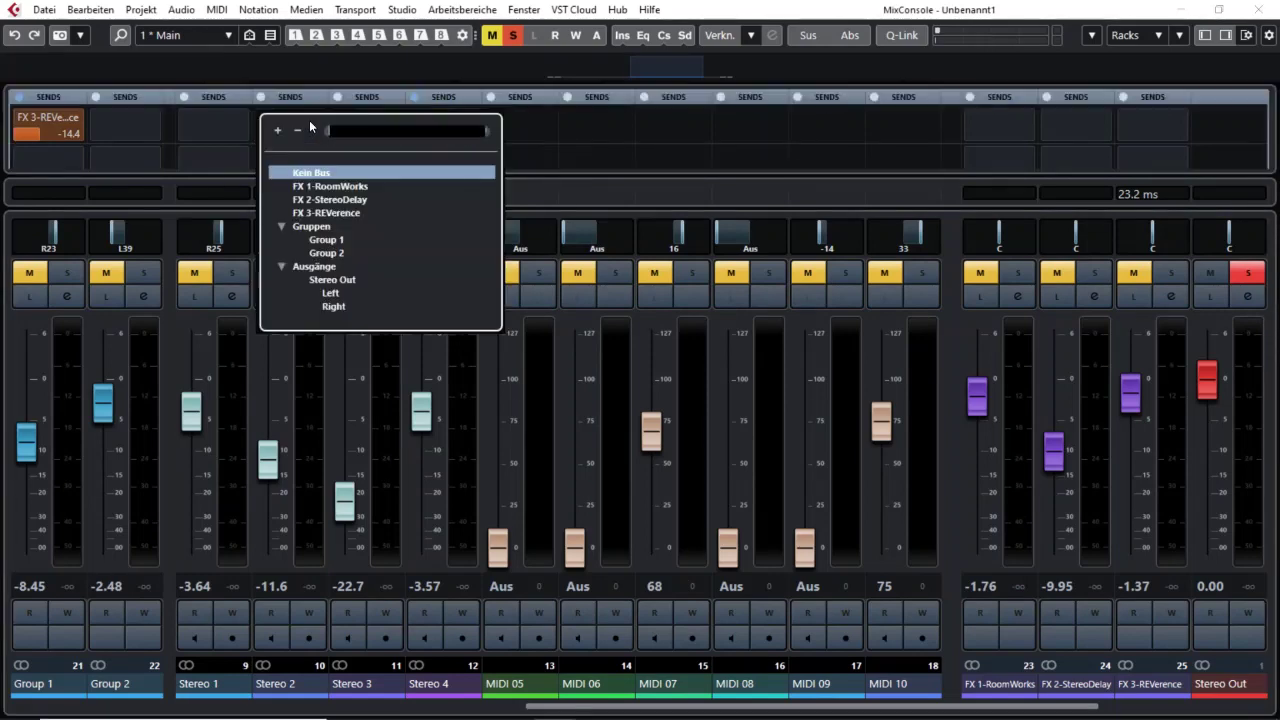
click(298, 187)
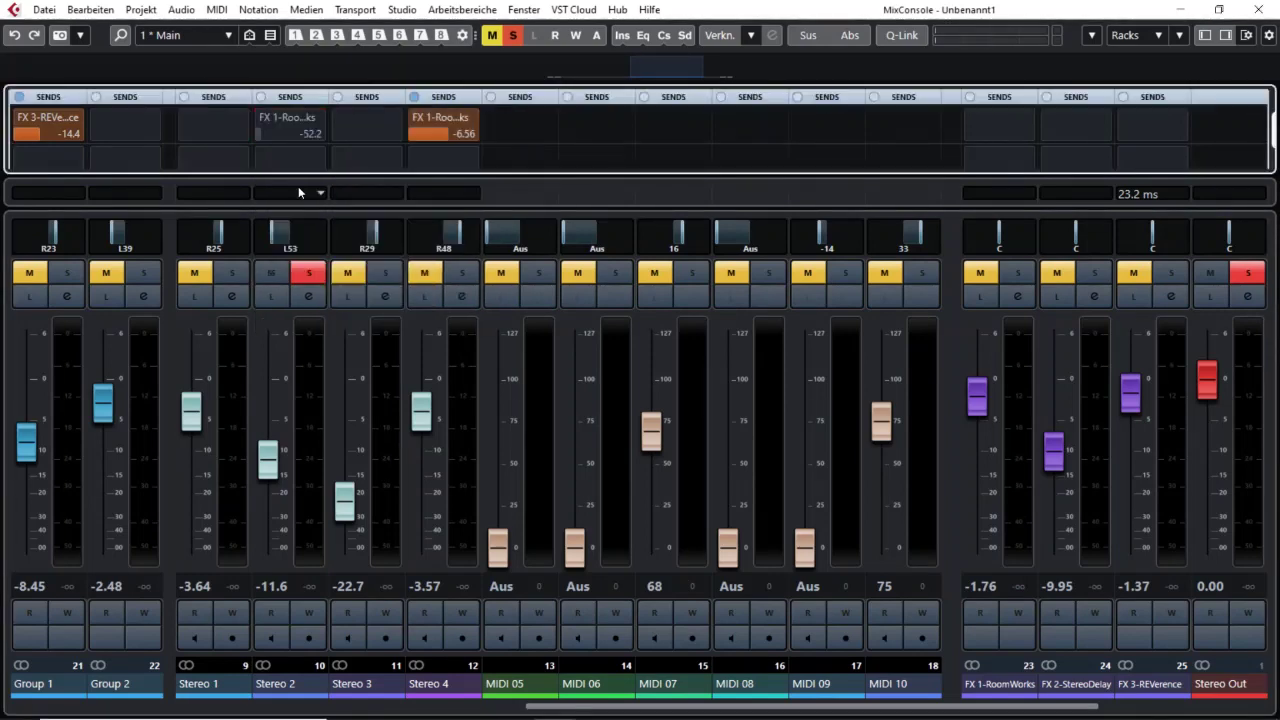
click(263, 118)
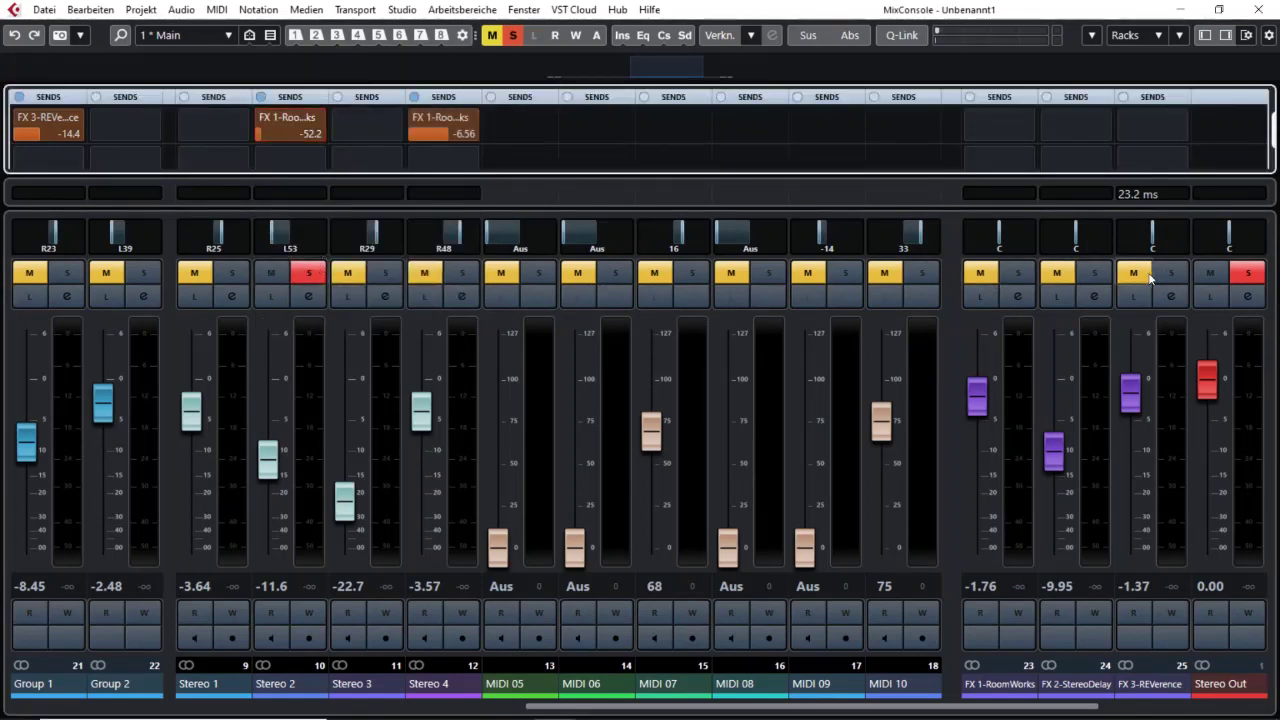
click(278, 133)
Step: Add an active FX 2-StereoDelay send on Stereo 2 and raise its level
click(314, 157)
click(338, 238)
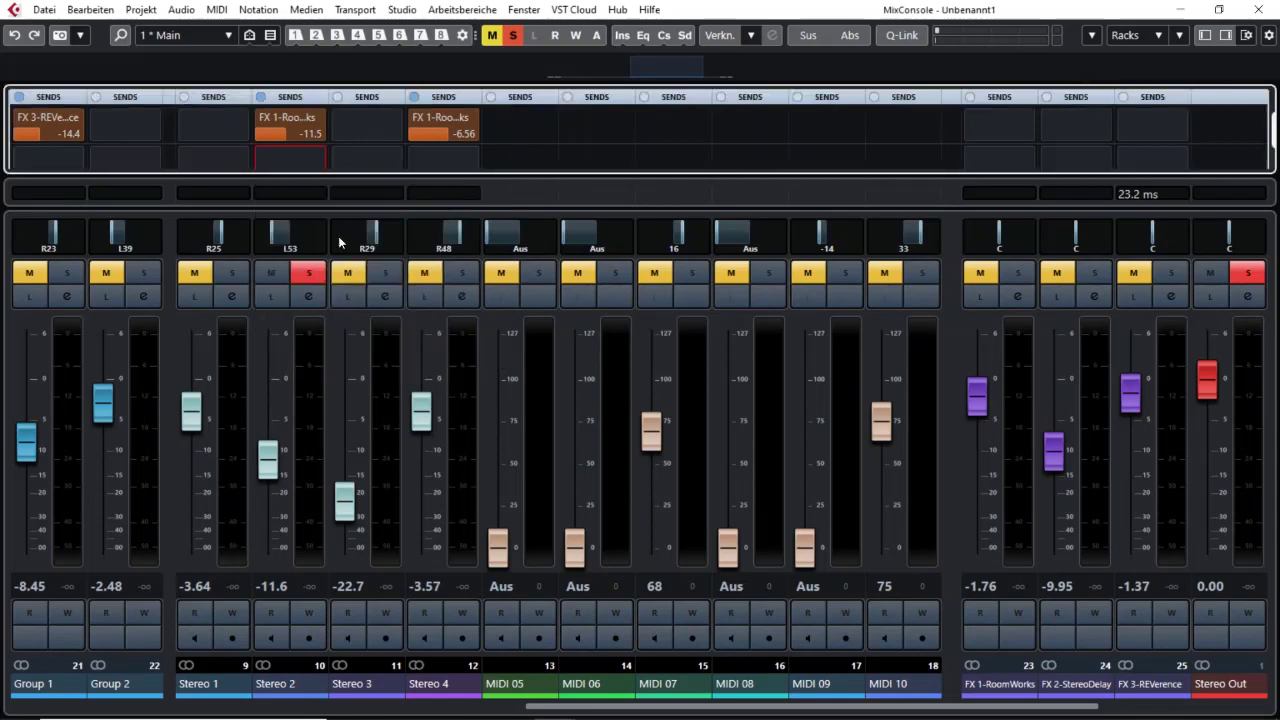
click(261, 157)
drag(273, 161, 312, 164)
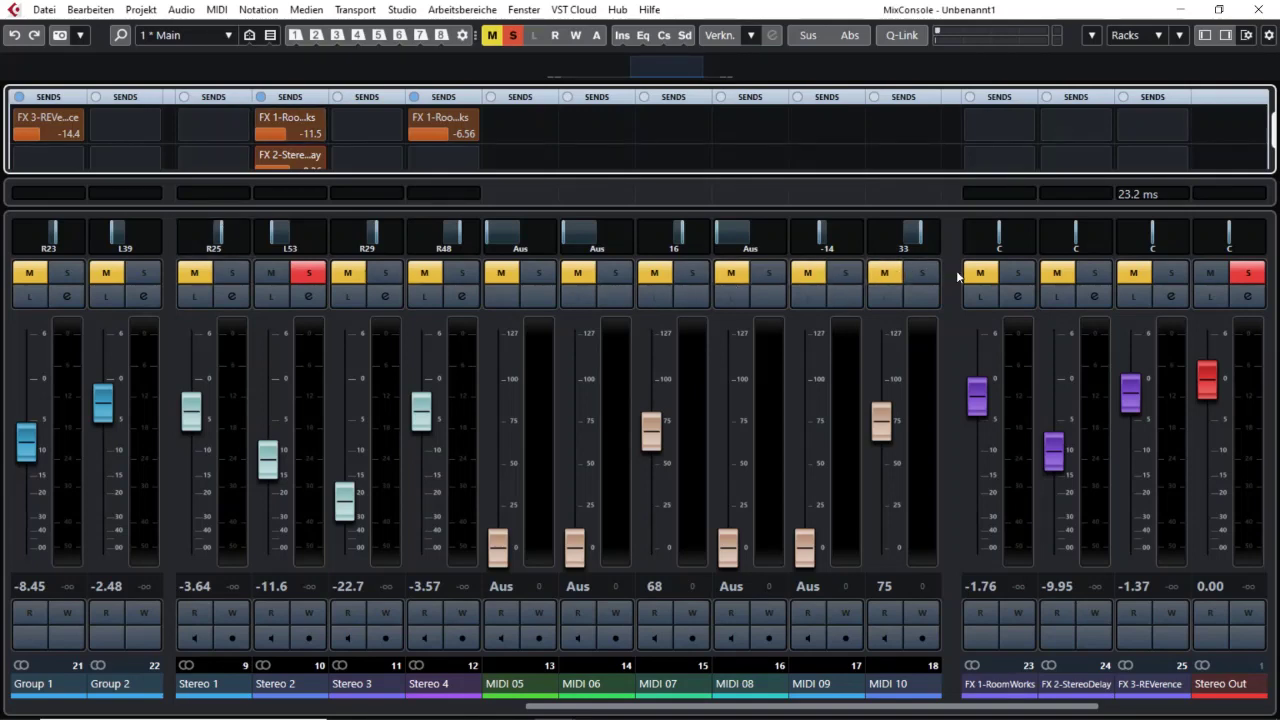
Step: Test-solo FX 2-StereoDelay and FX 3-REVerence, clear all solos, then solo Stereo 2
click(1089, 276)
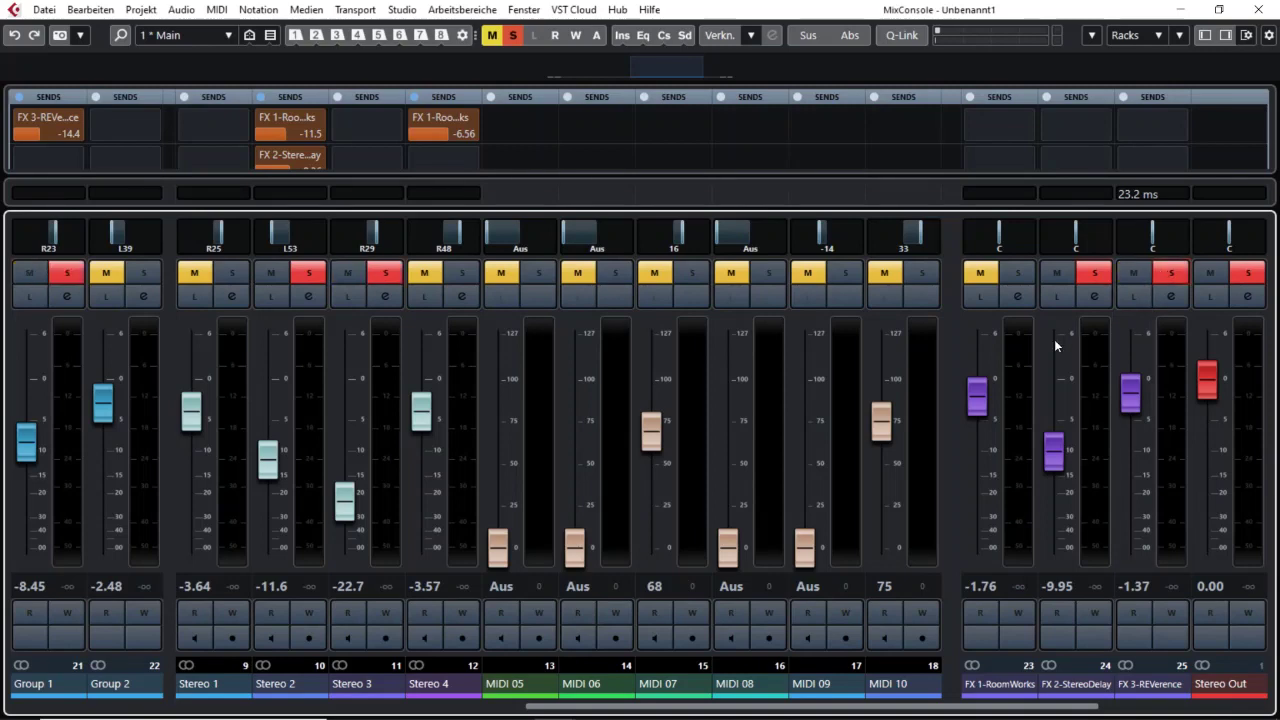
click(1094, 274)
click(1157, 274)
click(1157, 274)
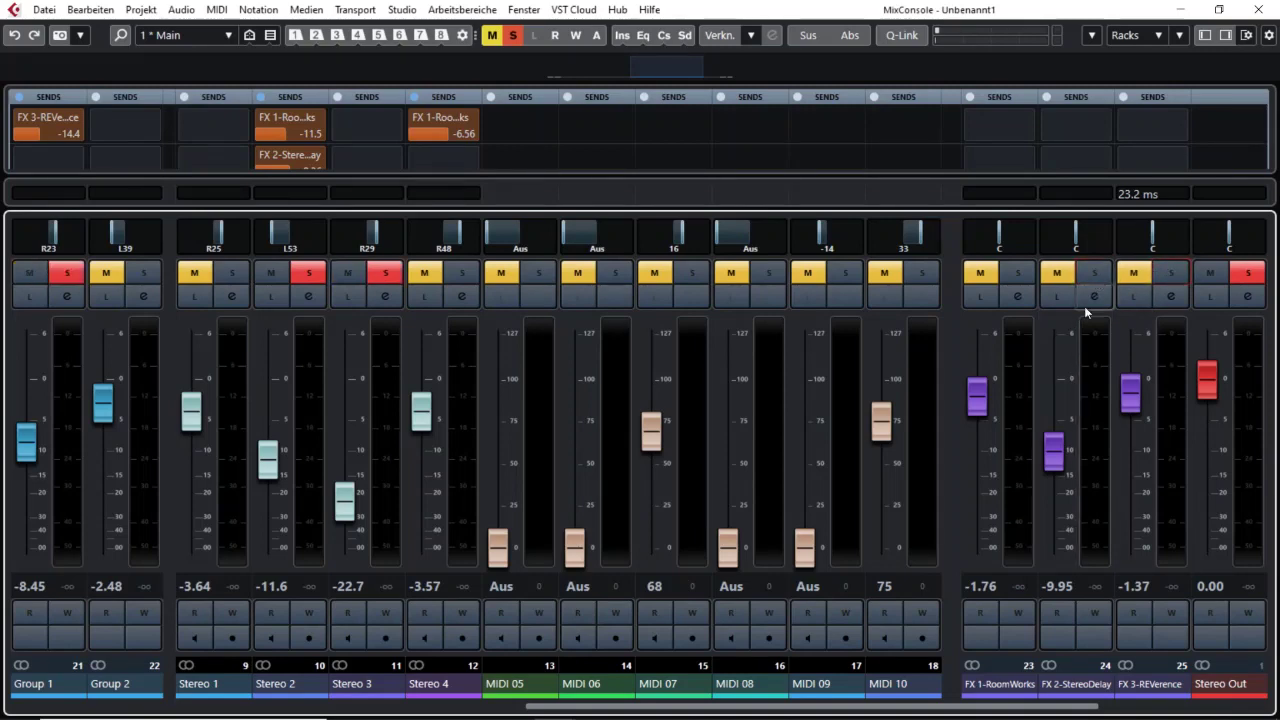
click(315, 276)
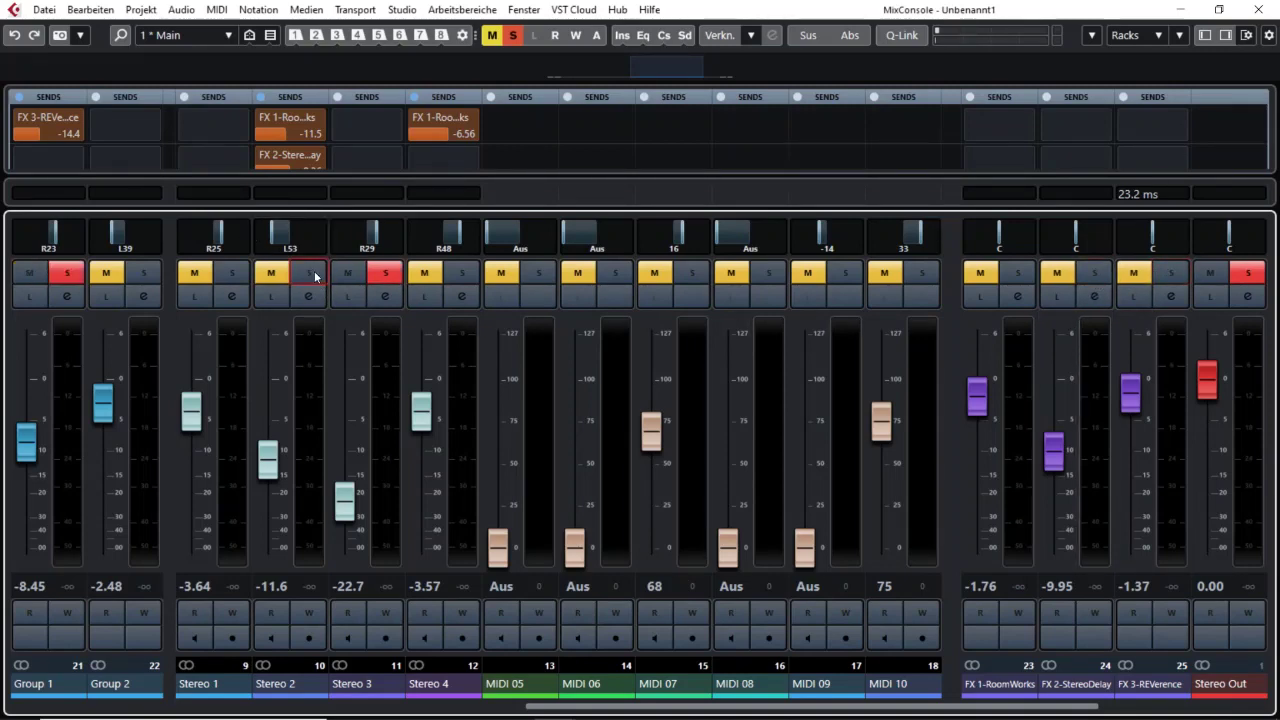
click(512, 36)
click(317, 276)
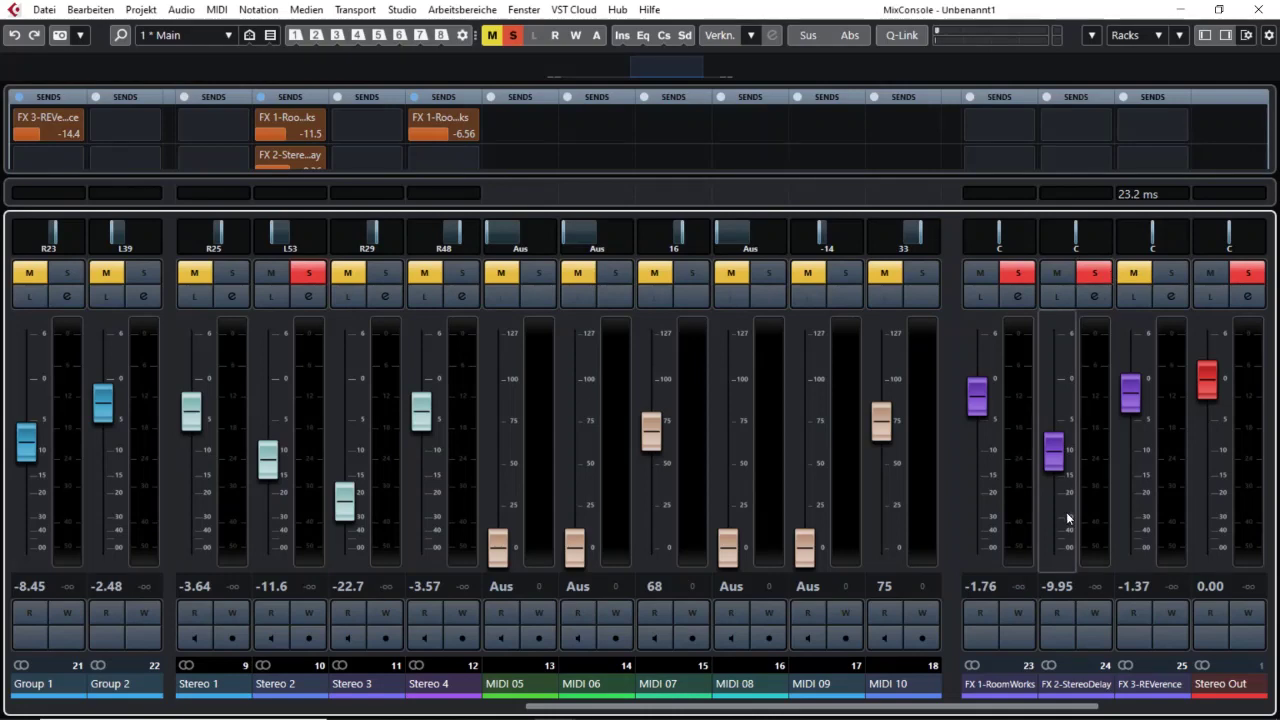
Step: Unsolo Stereo 2 and turn on solo defeat for FX 1, FX 2 and FX 3
click(309, 273)
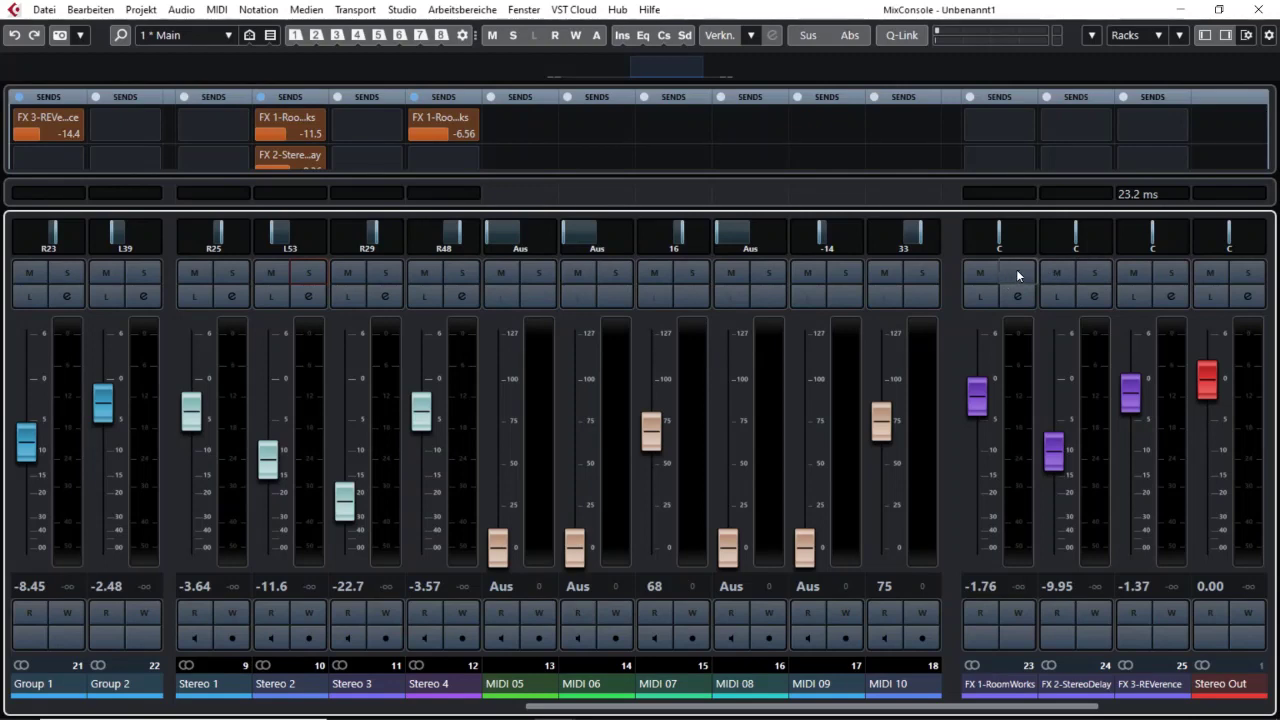
alt+click(1018, 273)
alt+click(1094, 273)
alt+click(1171, 273)
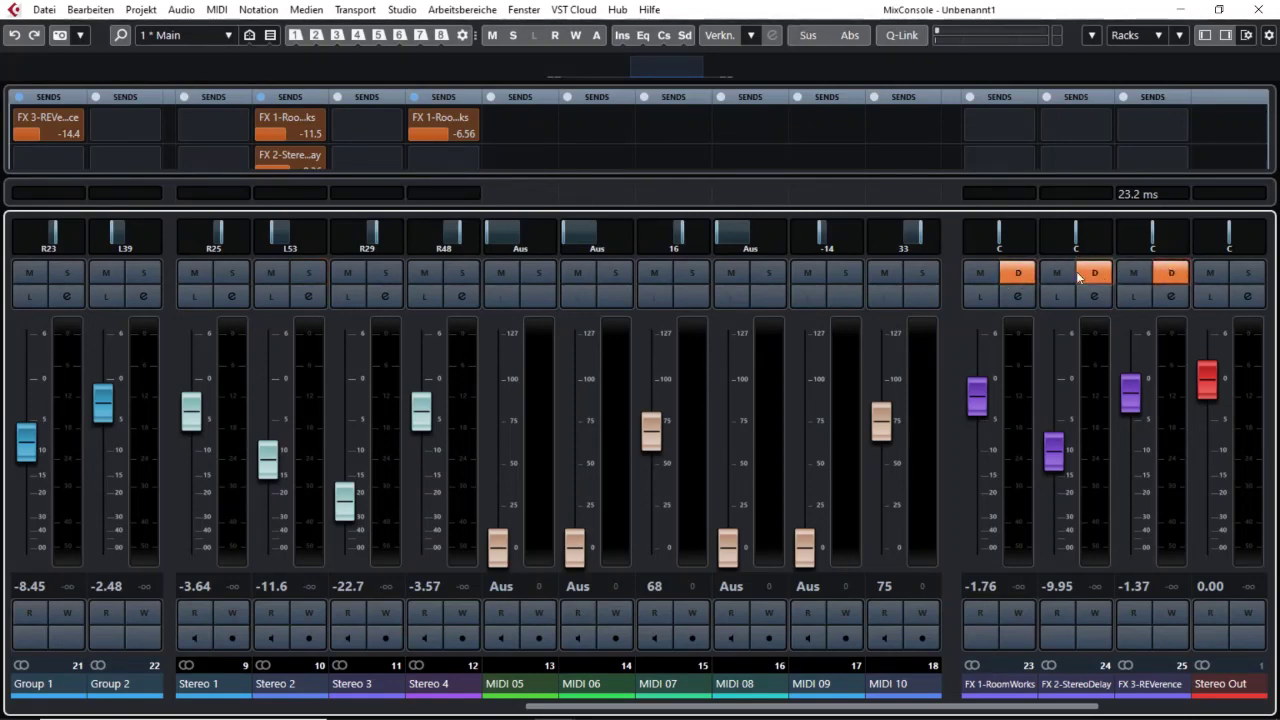
Step: Solo Stereo 1 and give it an FX 3-REVerence send at -8.93
click(231, 276)
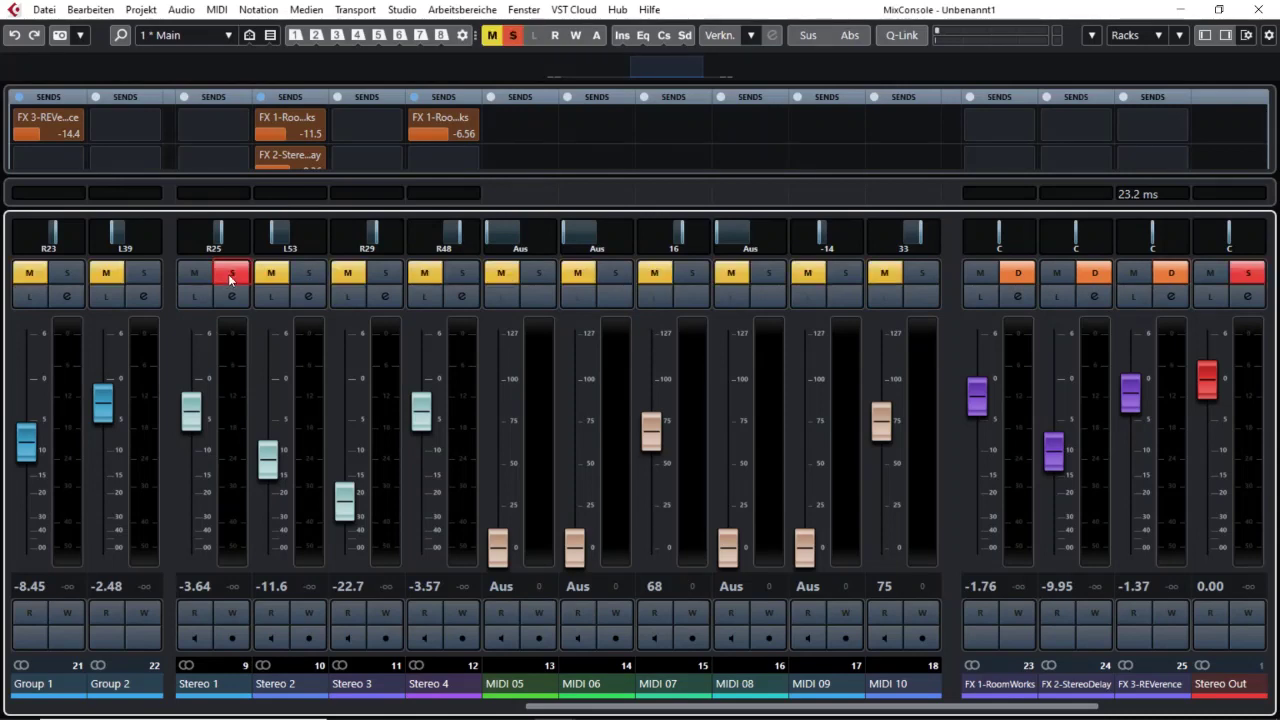
click(244, 123)
click(230, 222)
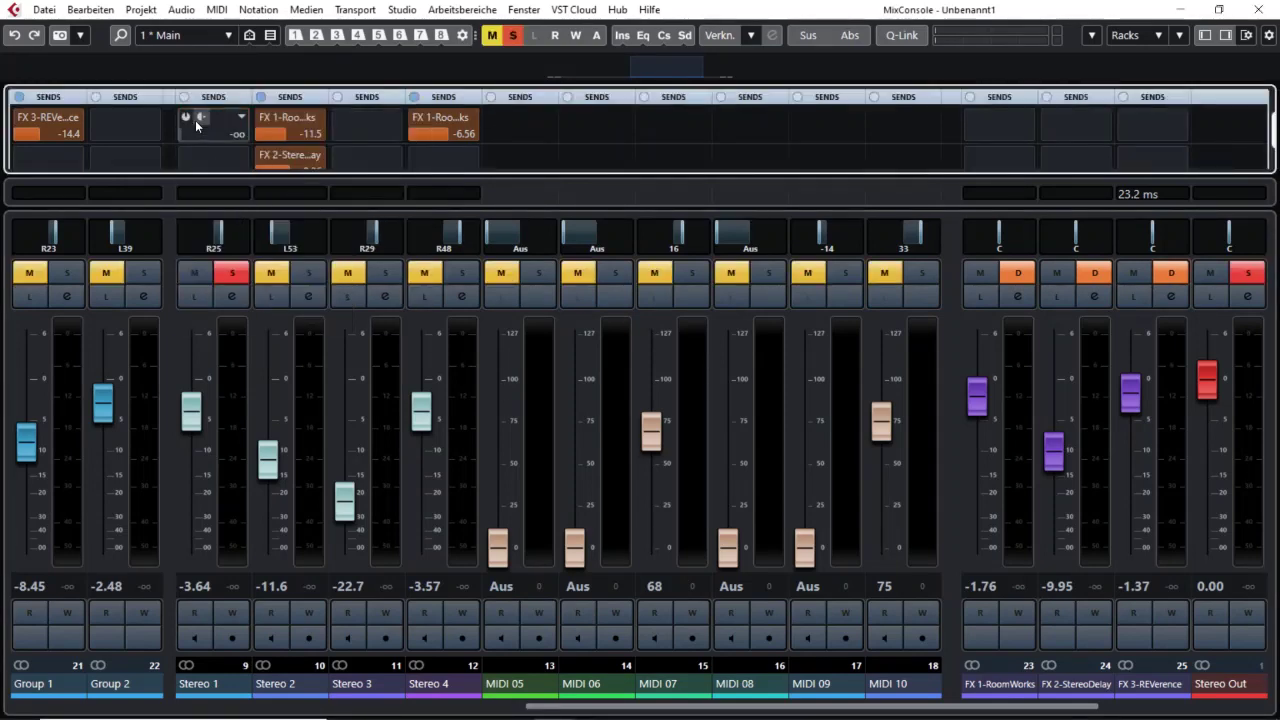
scroll(250, 138, up, 4)
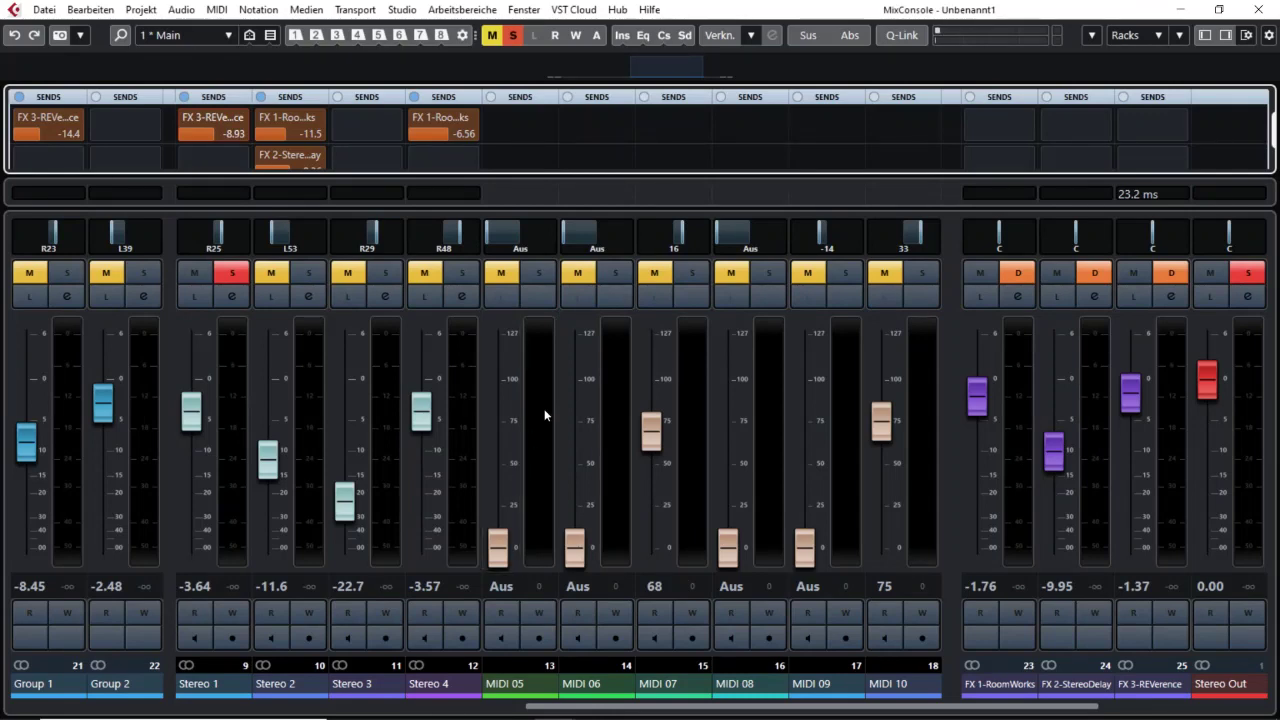
mouse_move(574, 558)
mouse_down()
mouse_move(573, 513)
mouse_move(574, 556)
mouse_up()
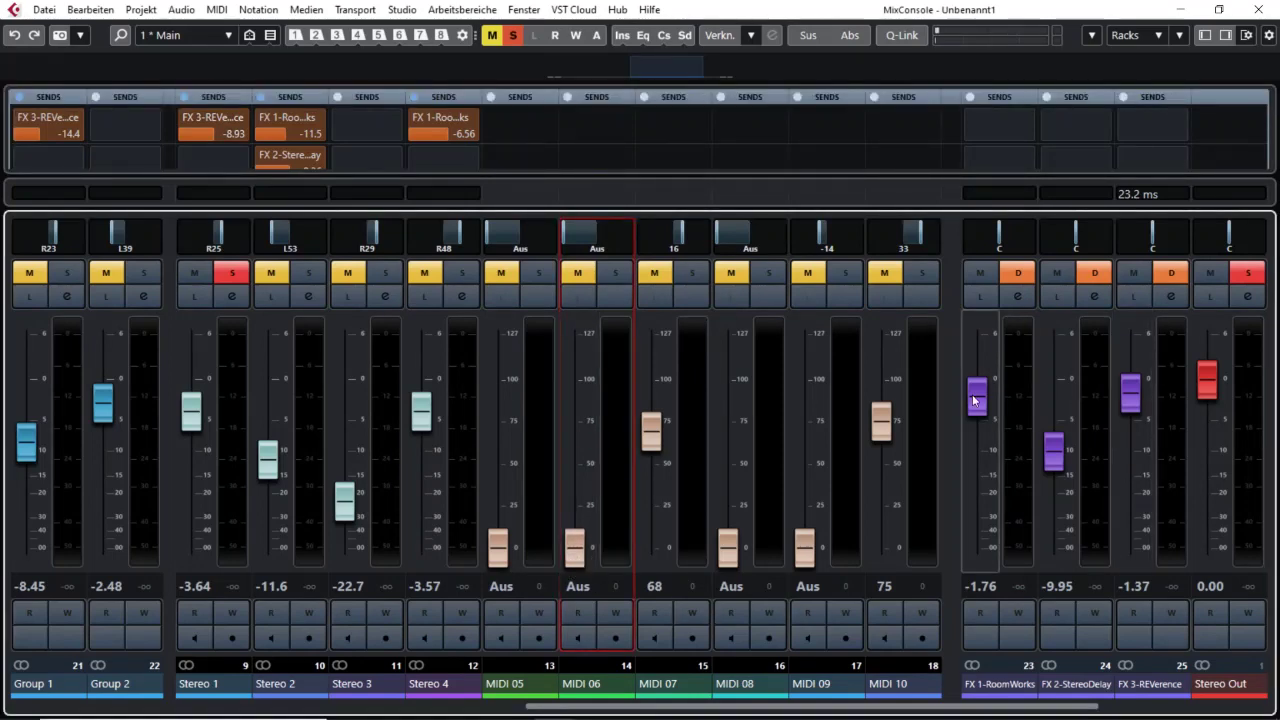